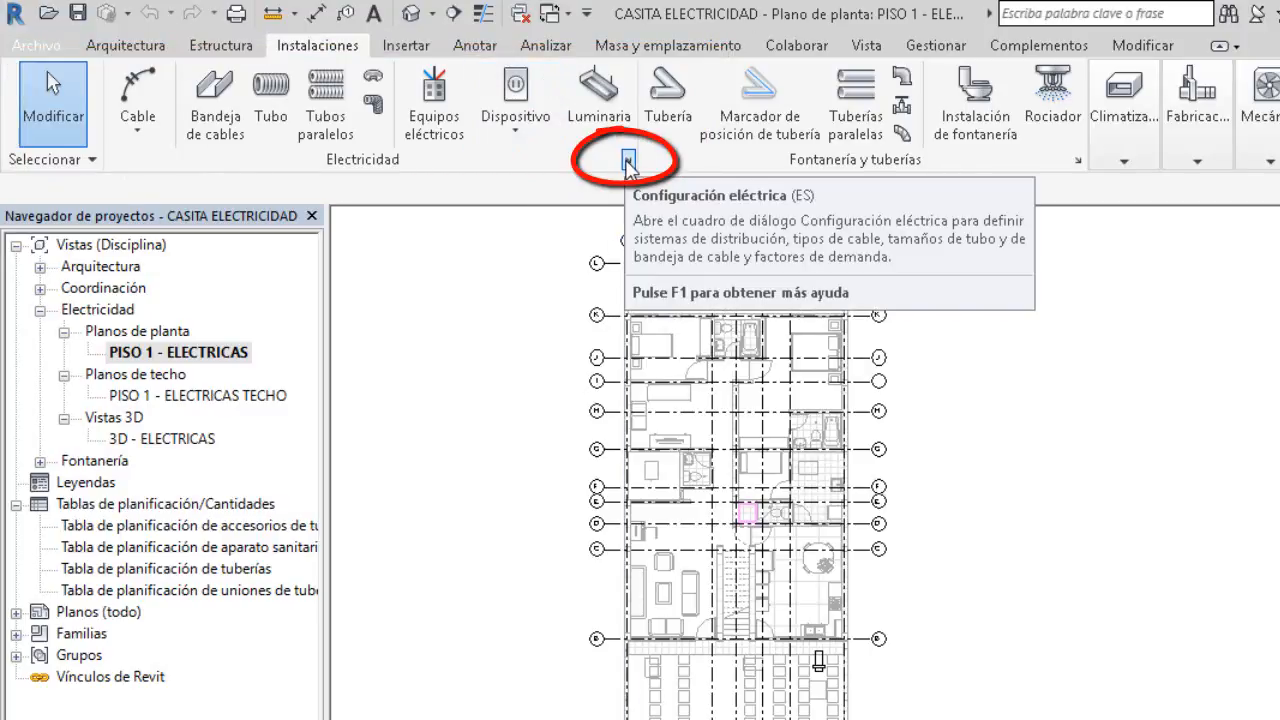
Open the electrical settings and go to the cable sizes (Tamaños de cable) under Cableado.
click(628, 161)
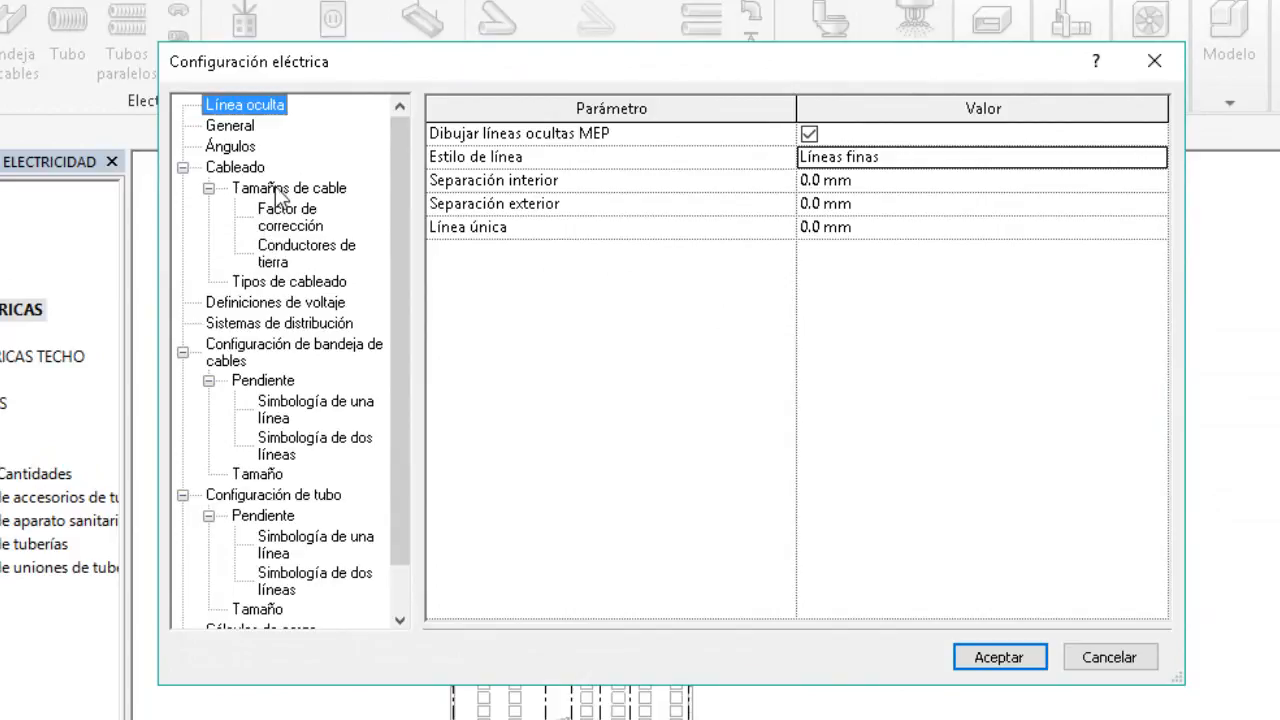
click(236, 167)
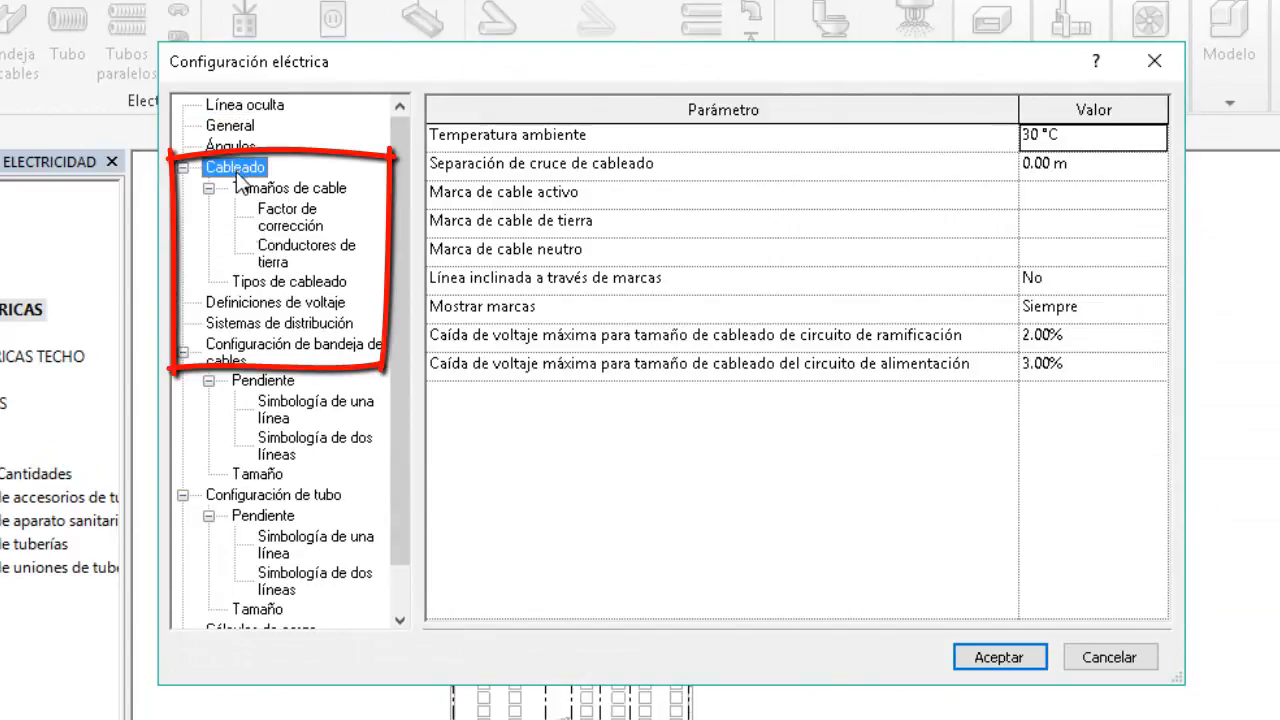
click(300, 188)
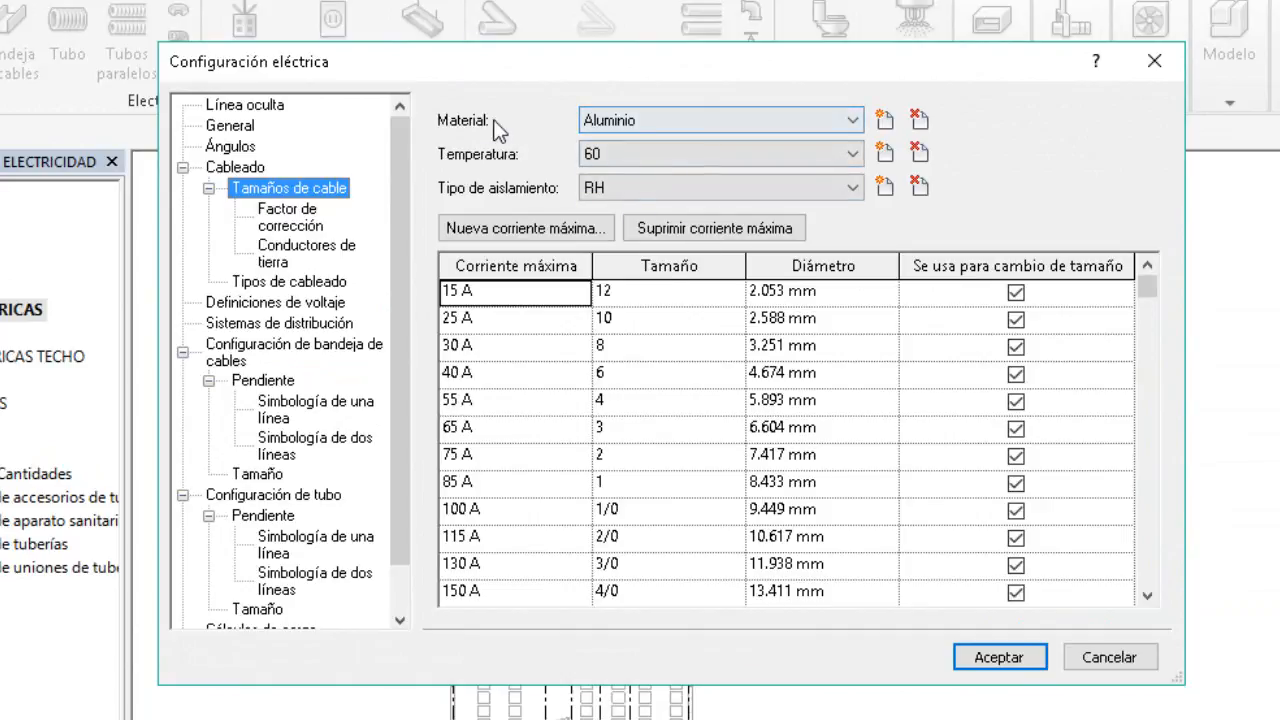
Set the cable size material to Cobre and the temperature to 75.
click(640, 121)
click(608, 159)
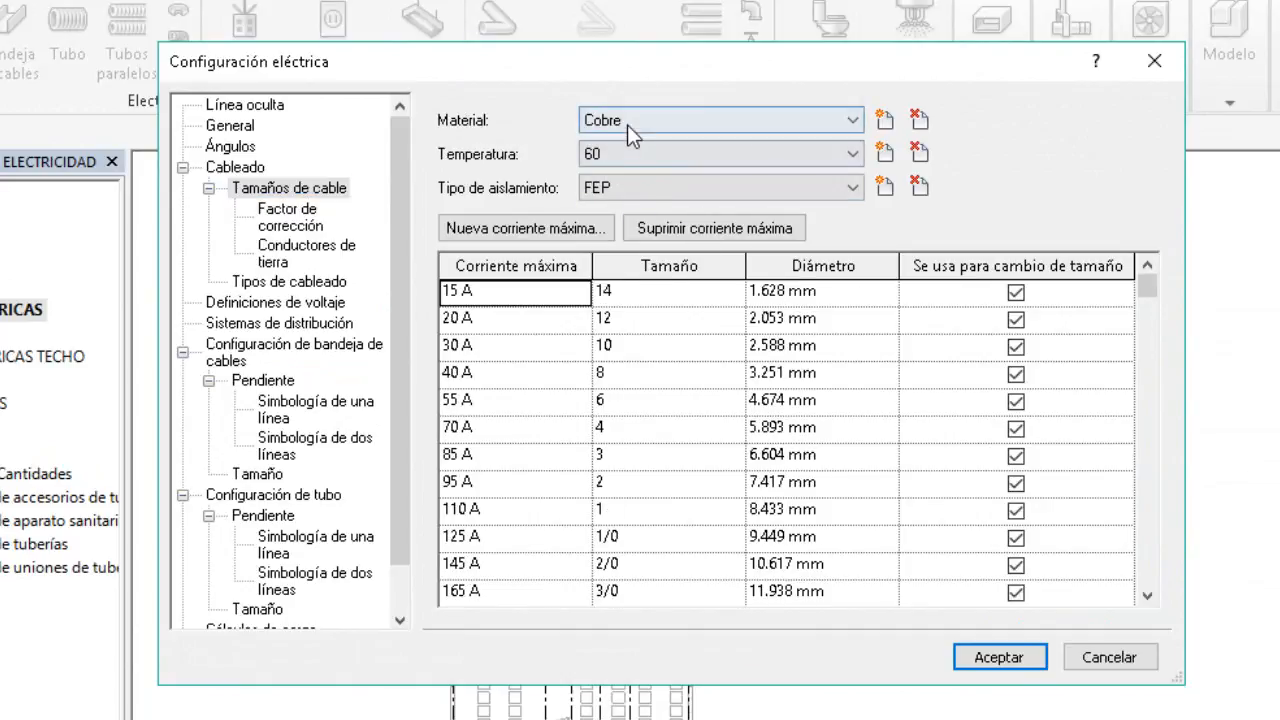
click(627, 125)
click(630, 140)
click(630, 127)
click(623, 155)
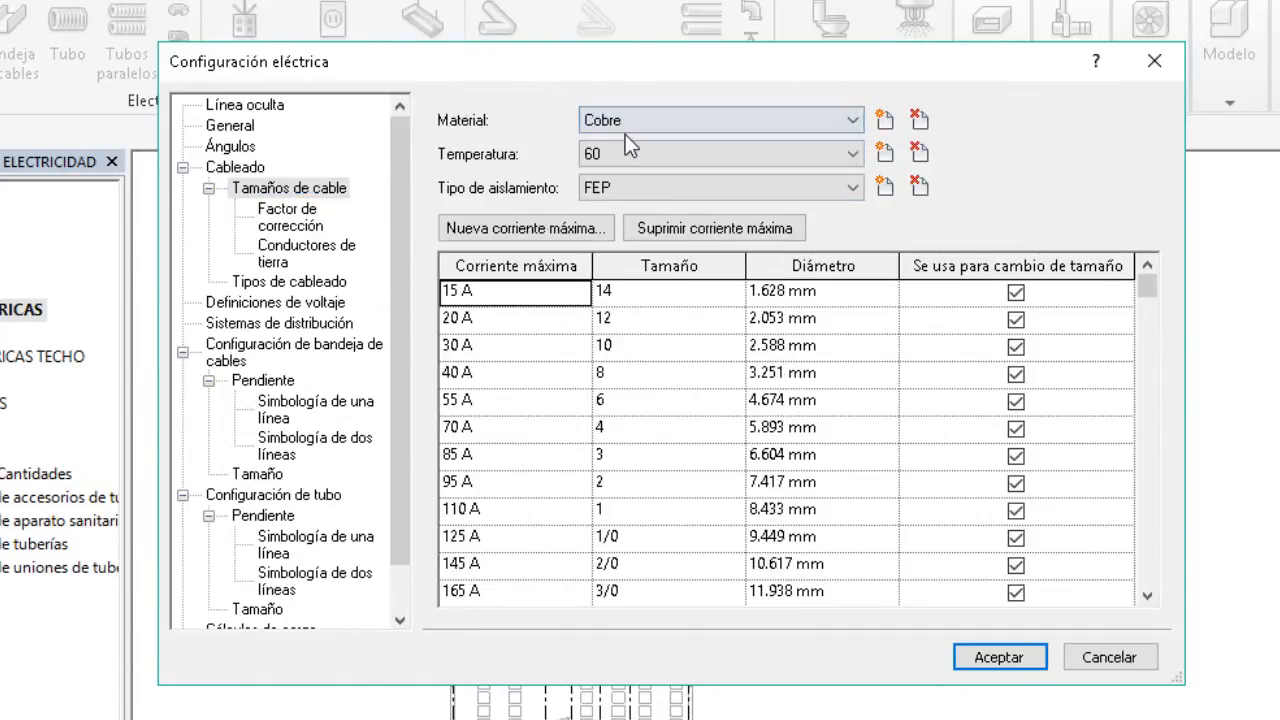
click(627, 127)
click(610, 157)
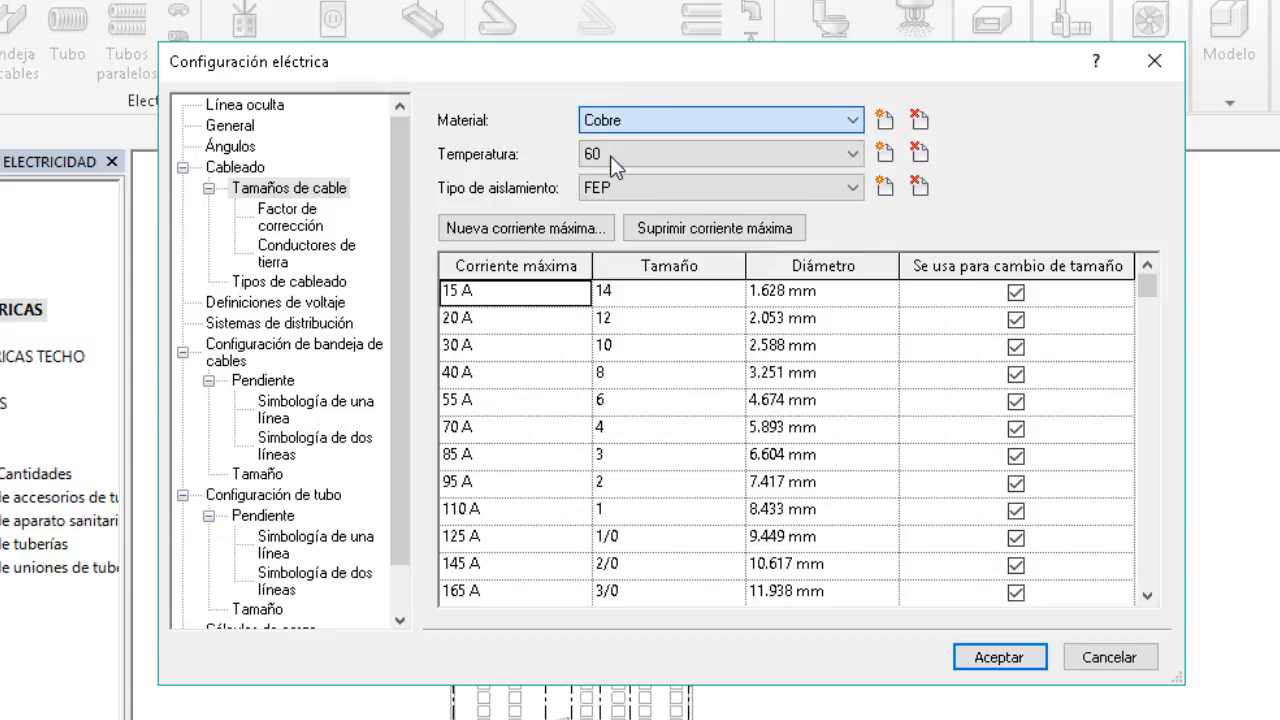
click(683, 158)
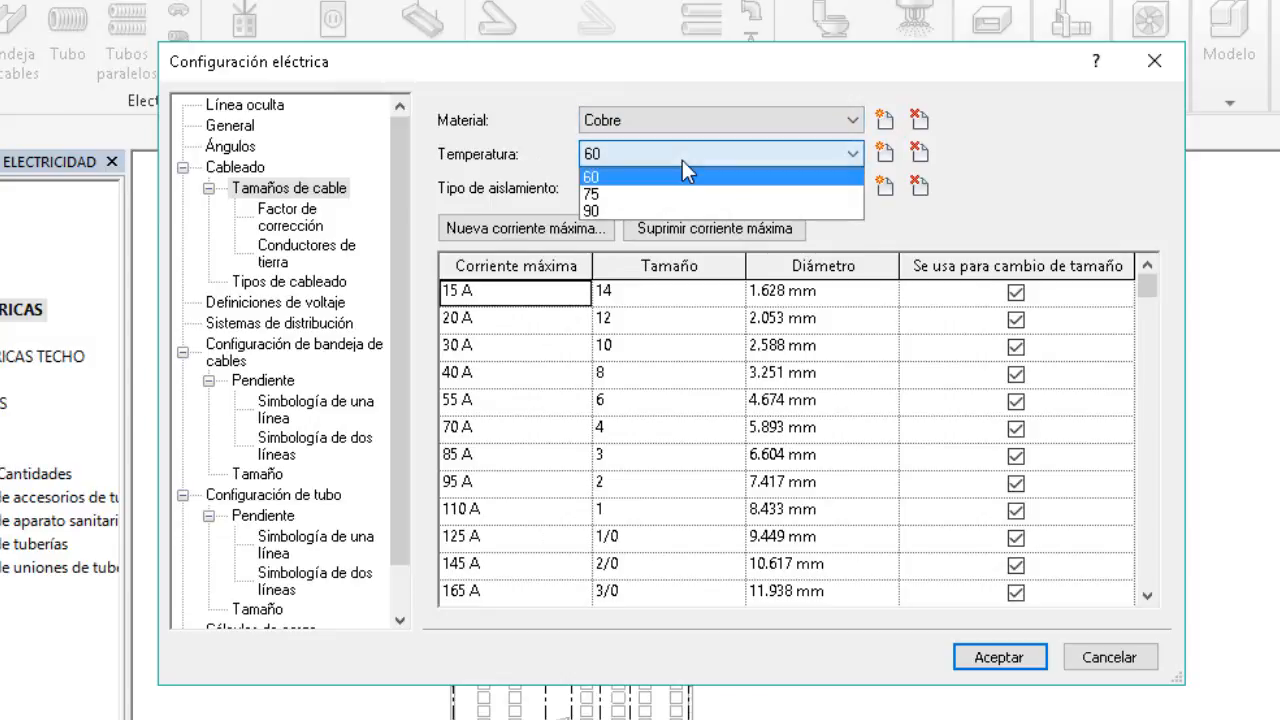
click(650, 194)
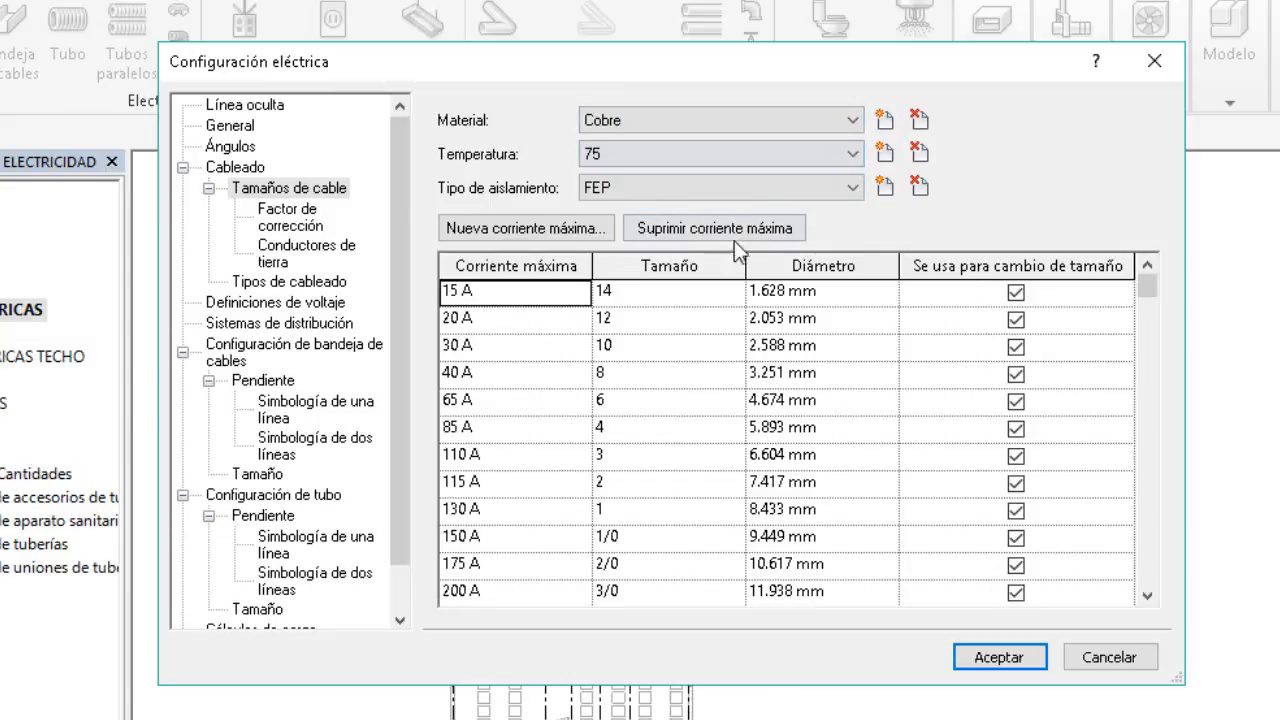
Create an insulation type named NHX based on THW and select it for the 75 °C copper cable.
click(598, 197)
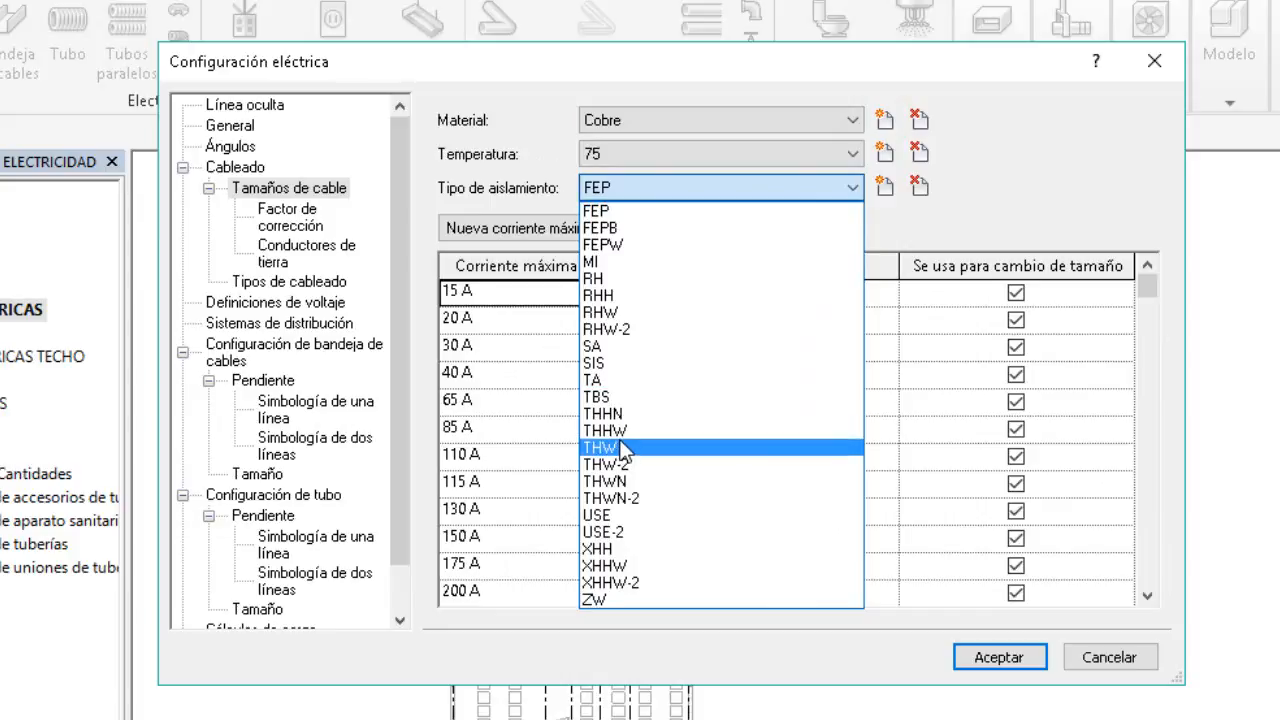
key(Up)
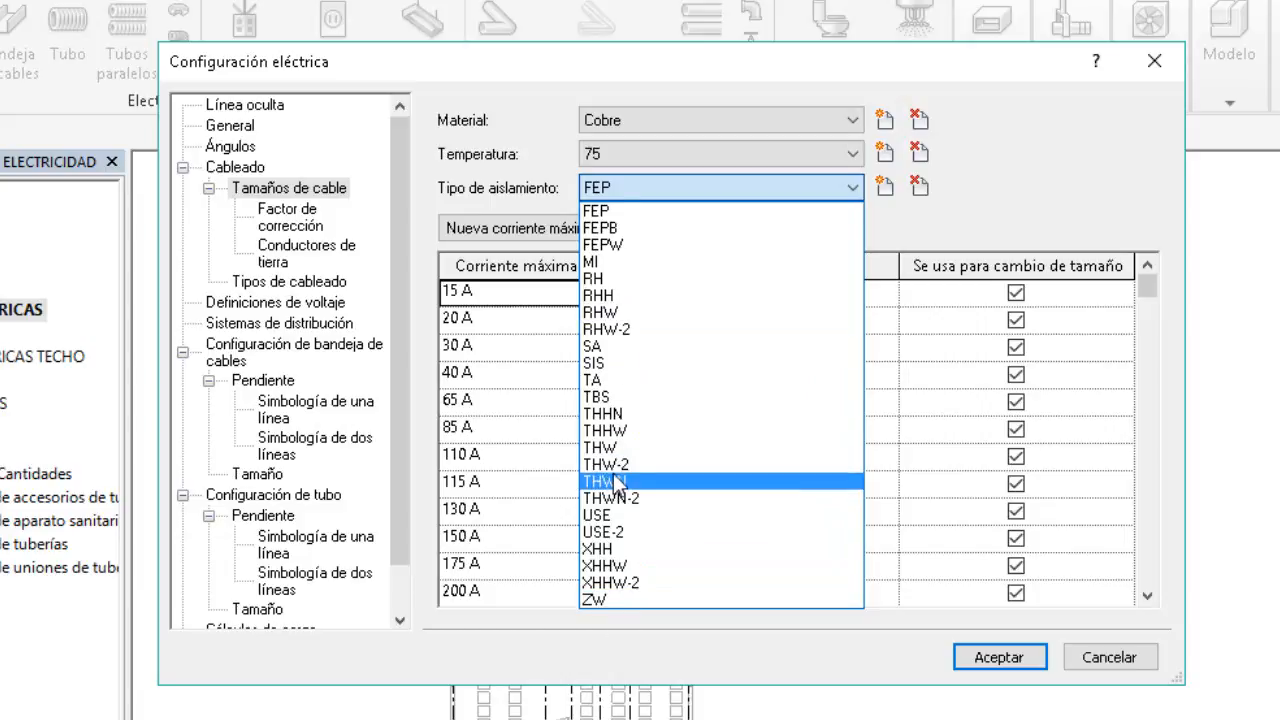
click(677, 187)
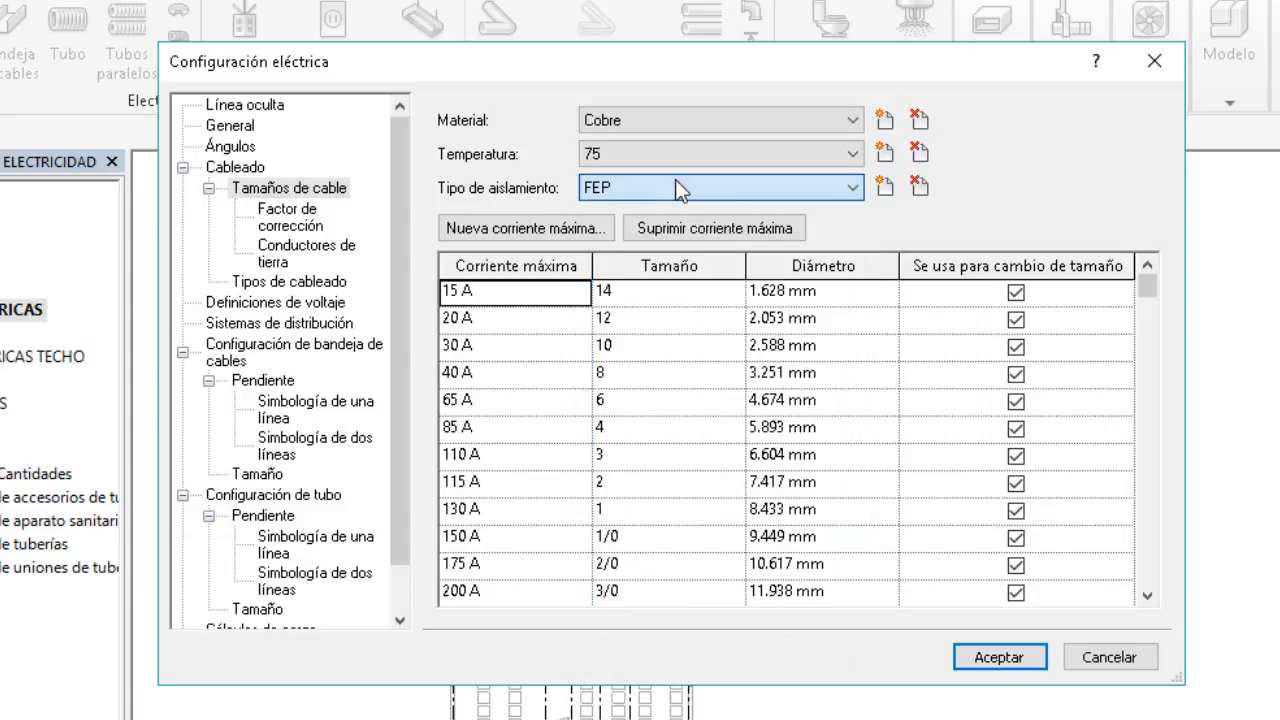
click(886, 186)
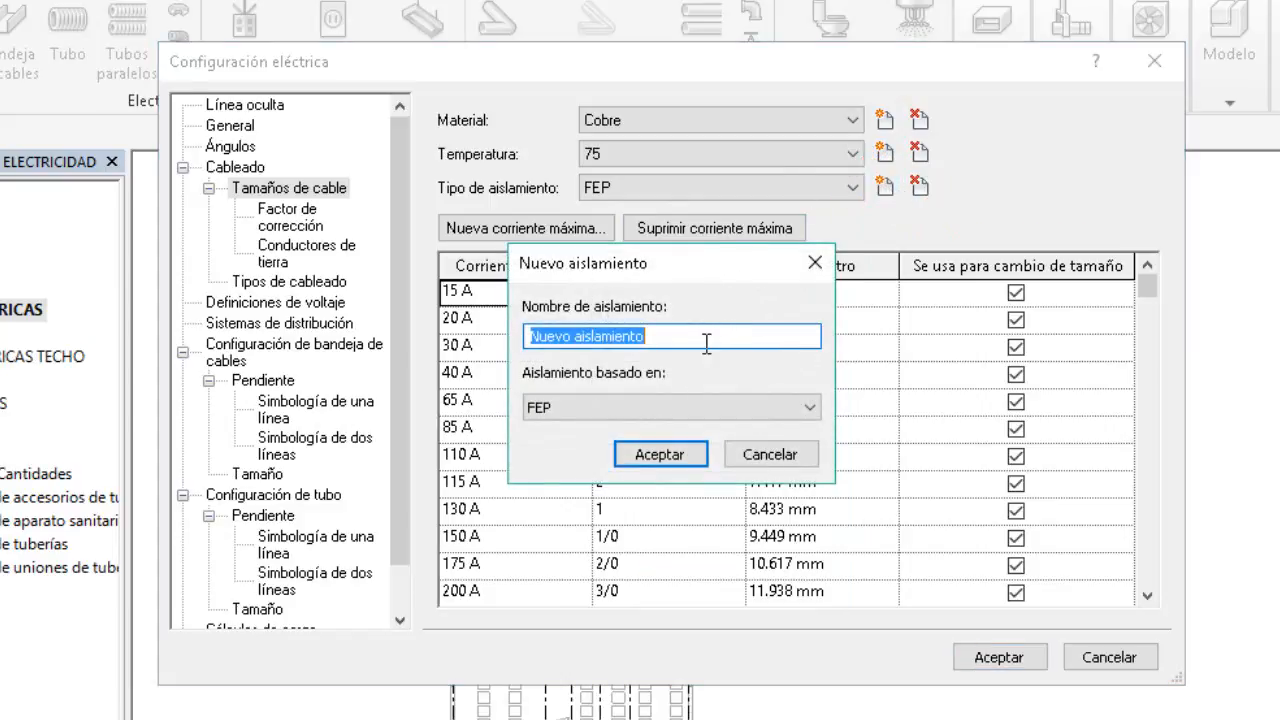
text(NHX)
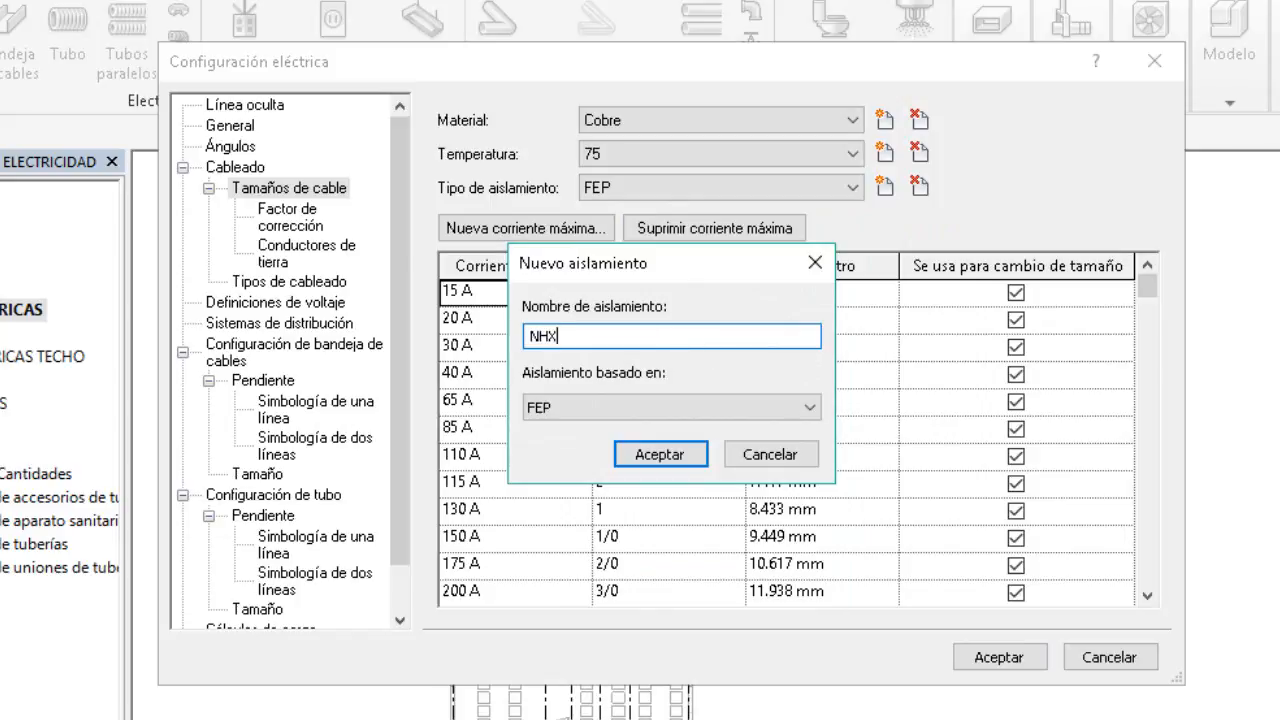
click(586, 406)
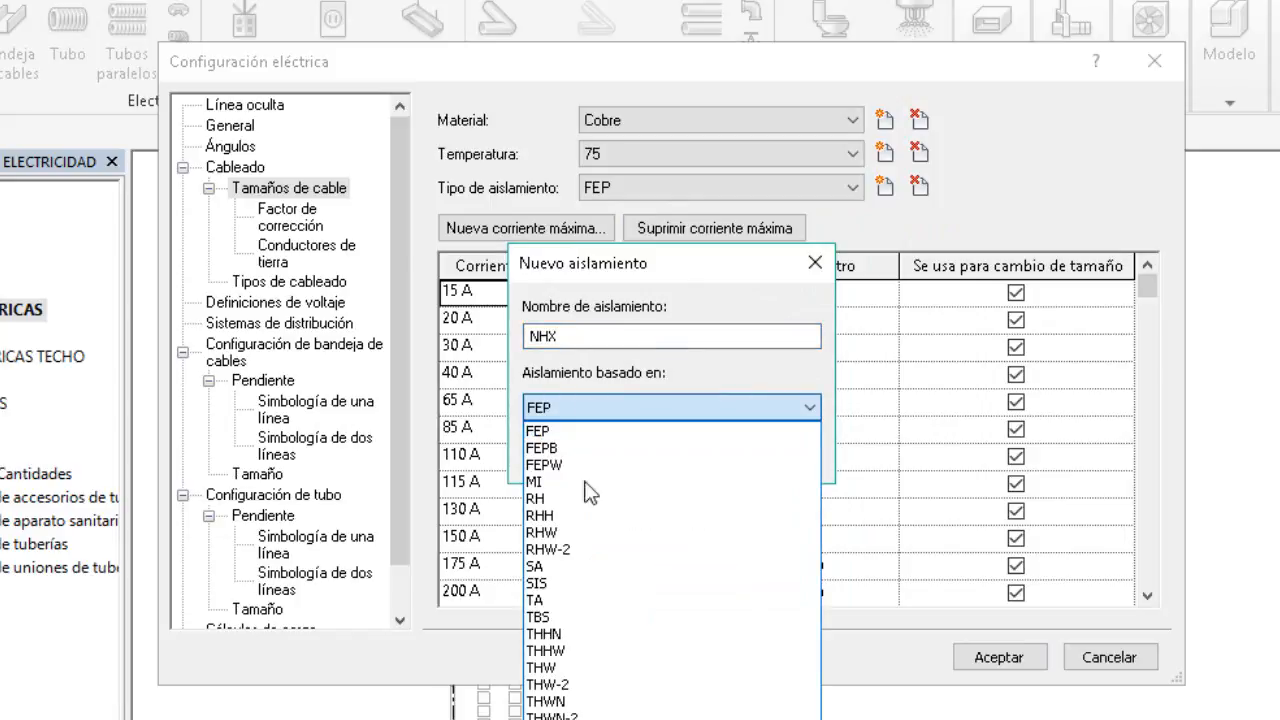
click(577, 668)
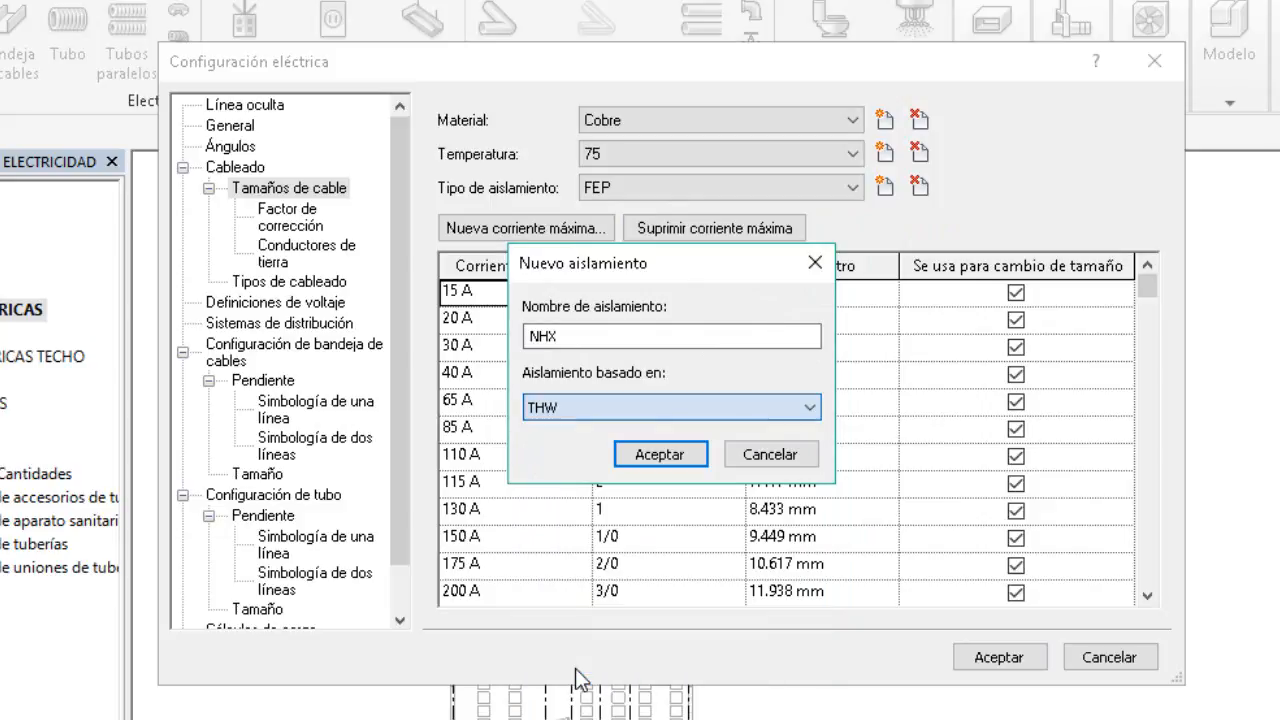
click(659, 454)
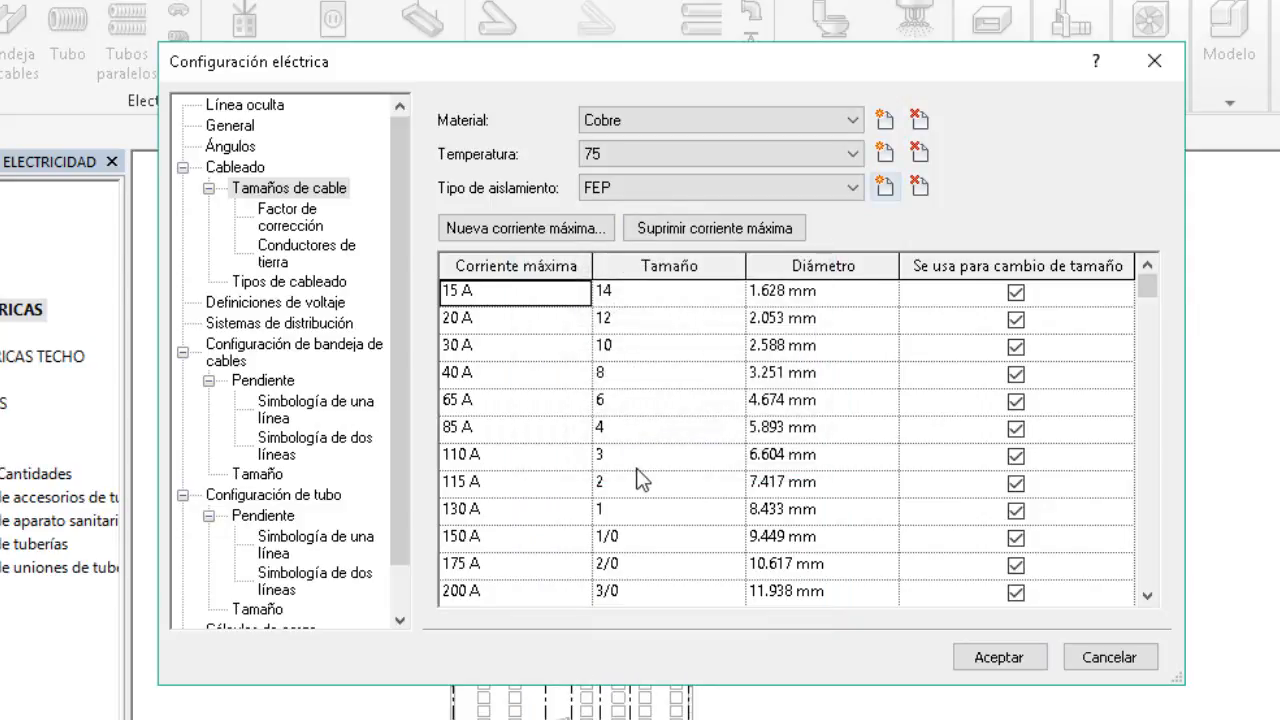
click(653, 185)
click(608, 615)
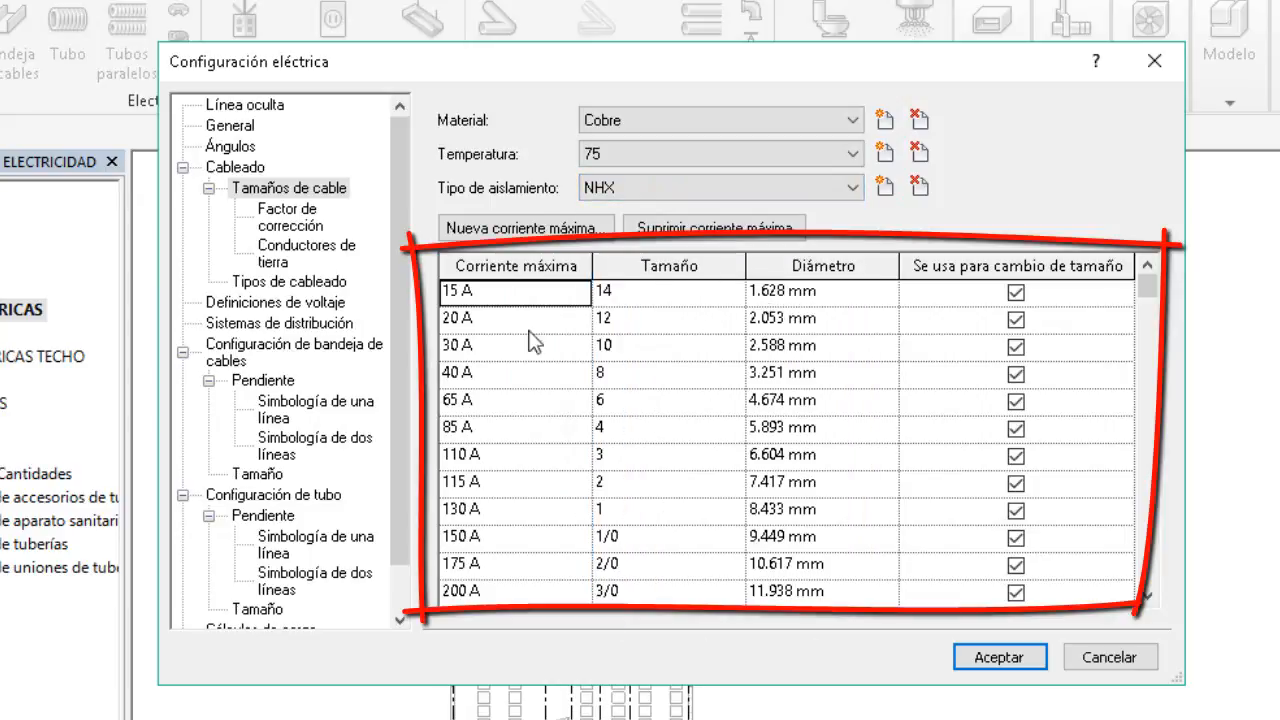
Examine the maximum current, size and diameter columns in the NHX cable size table.
click(654, 294)
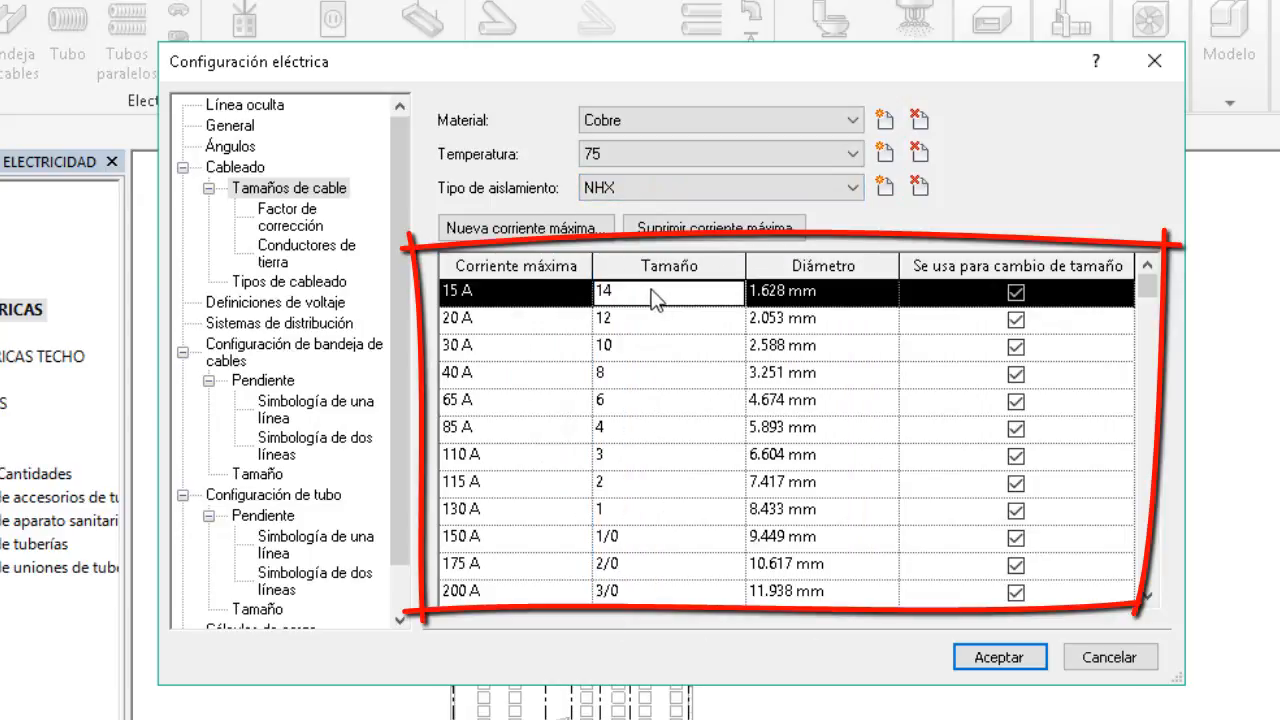
click(665, 268)
click(806, 265)
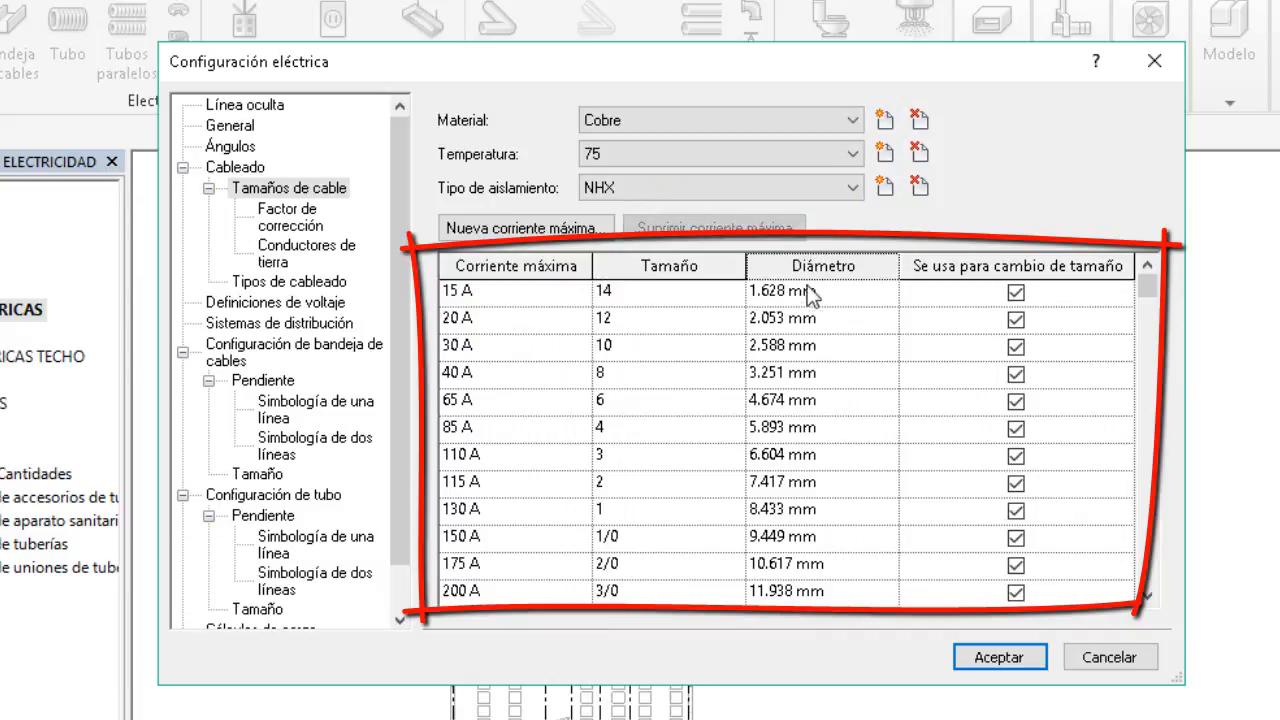
click(694, 263)
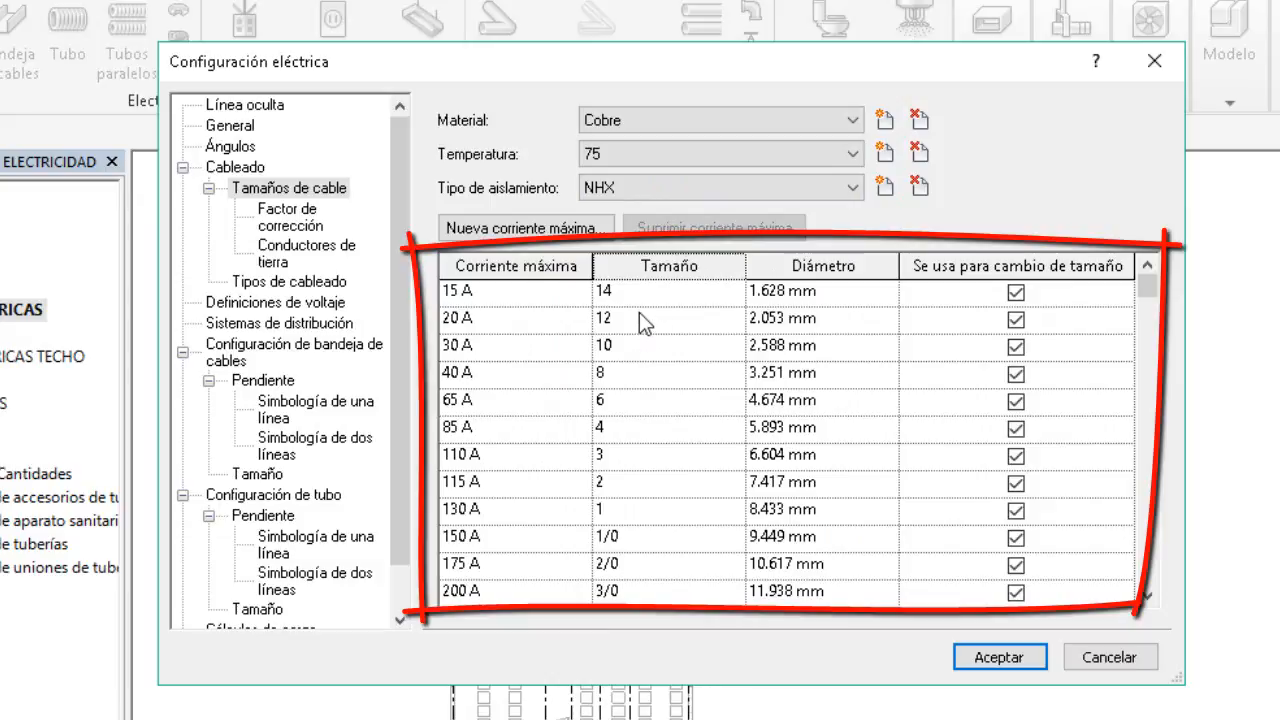
click(563, 291)
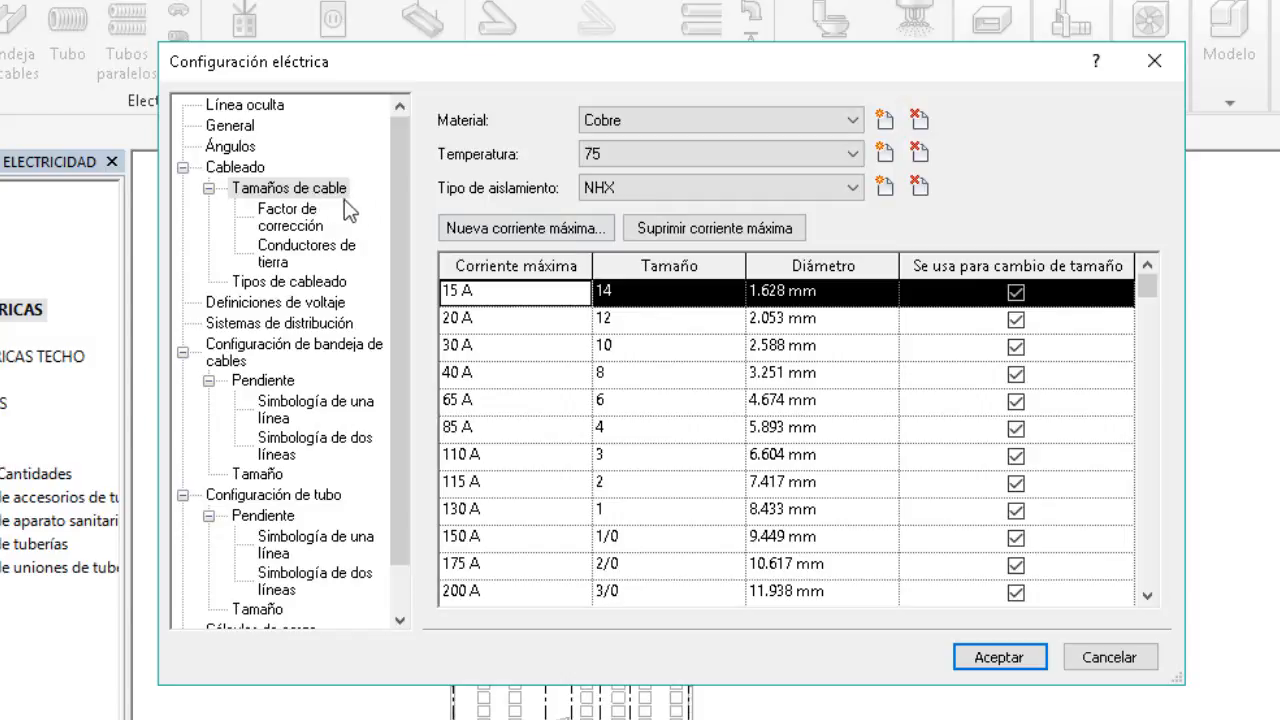
In the wiring types (Tipos de cableado), widen the name column and rename the default type as CABLE DE POTENCIA.
click(286, 288)
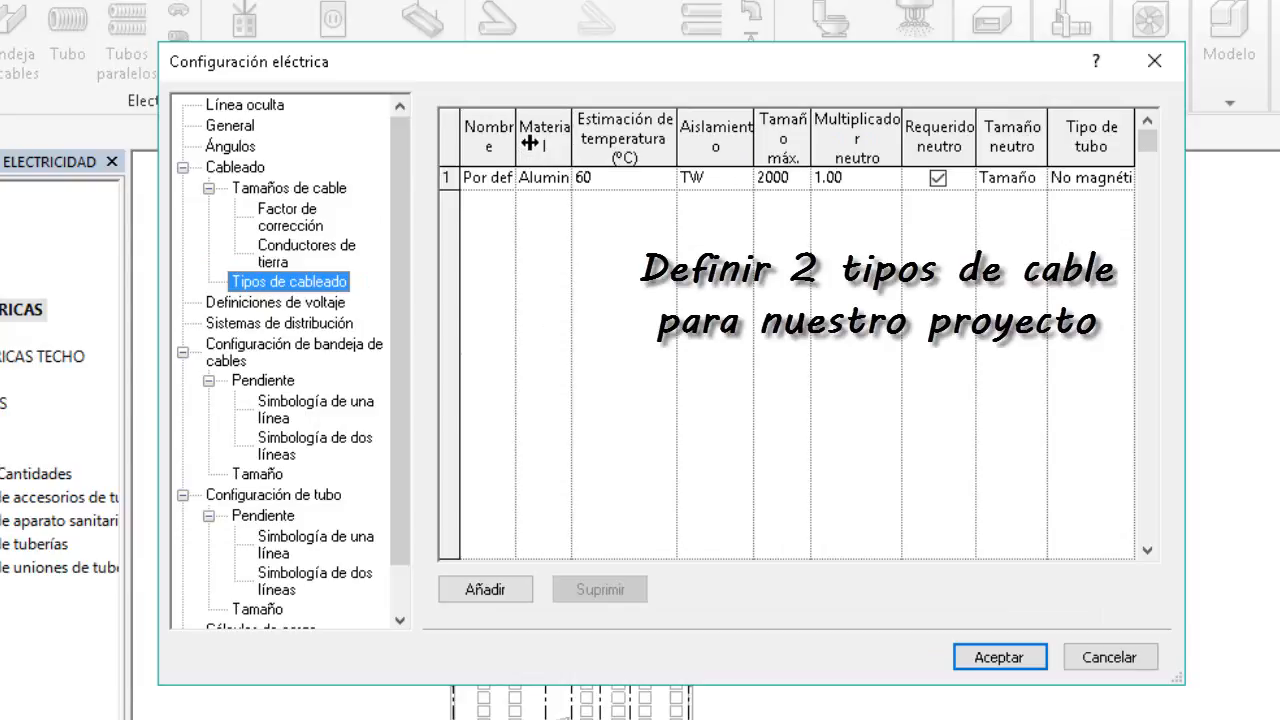
drag(530, 142, 645, 140)
click(594, 178)
text(CABLE D)
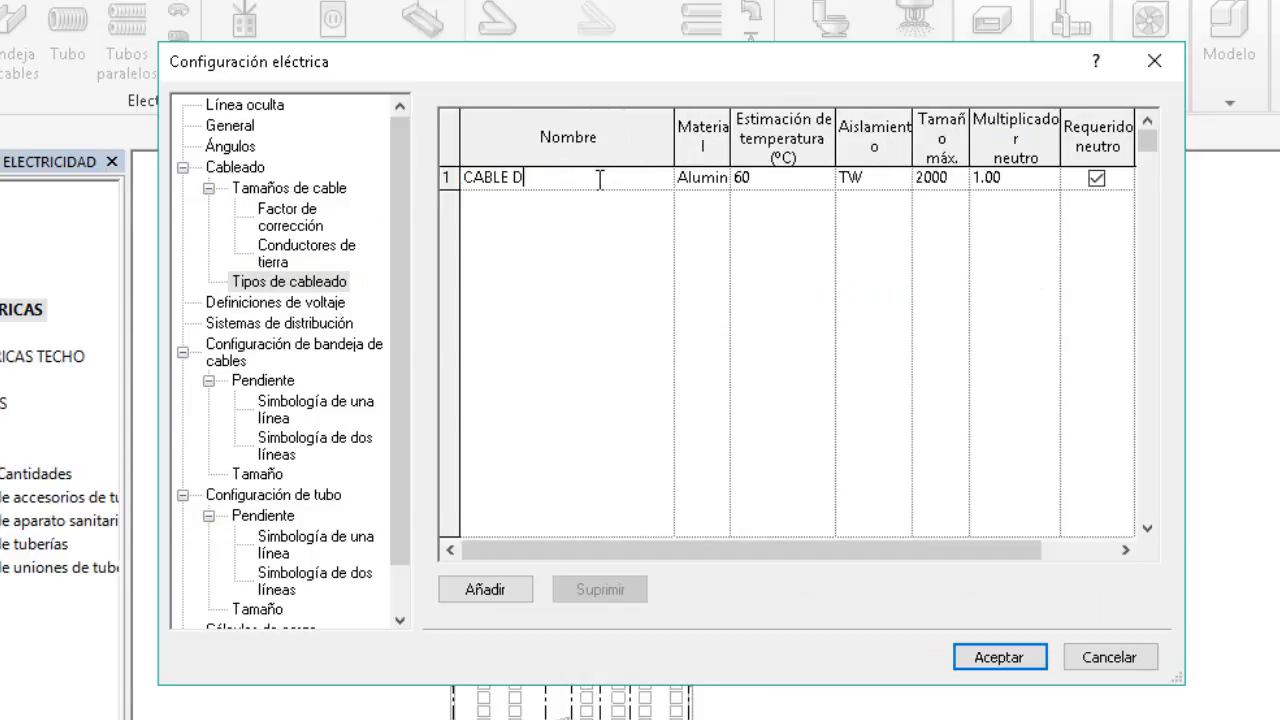
text(E POTENCIA)
Set the CABLE DE POTENCIA material to Cobre and its temperature rating to 75 °C.
drag(686, 152, 639, 154)
click(676, 175)
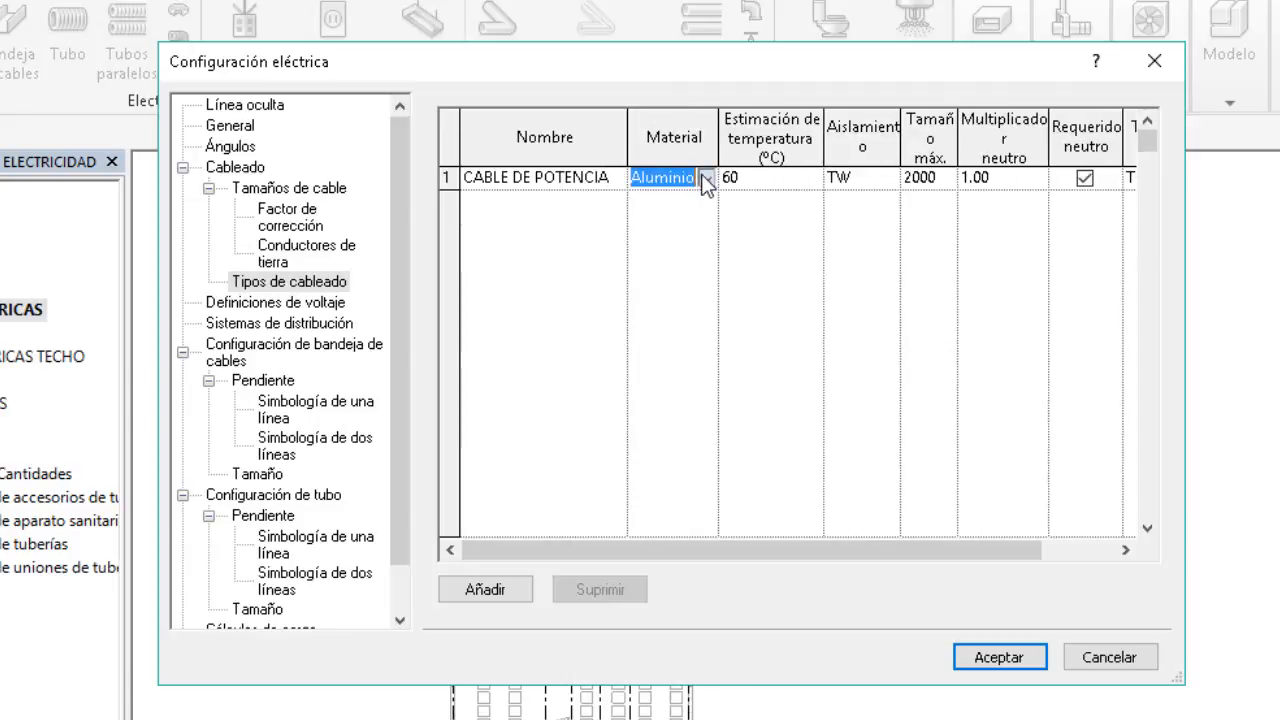
click(706, 179)
click(659, 222)
click(812, 179)
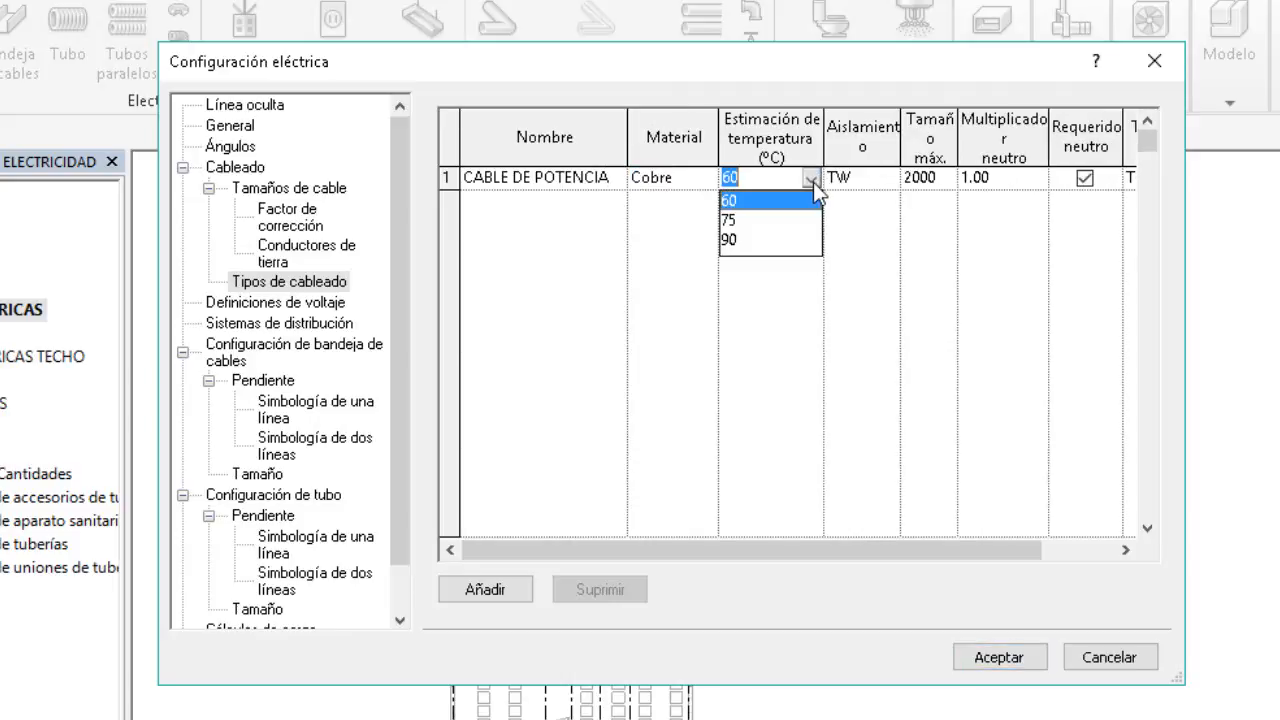
click(743, 220)
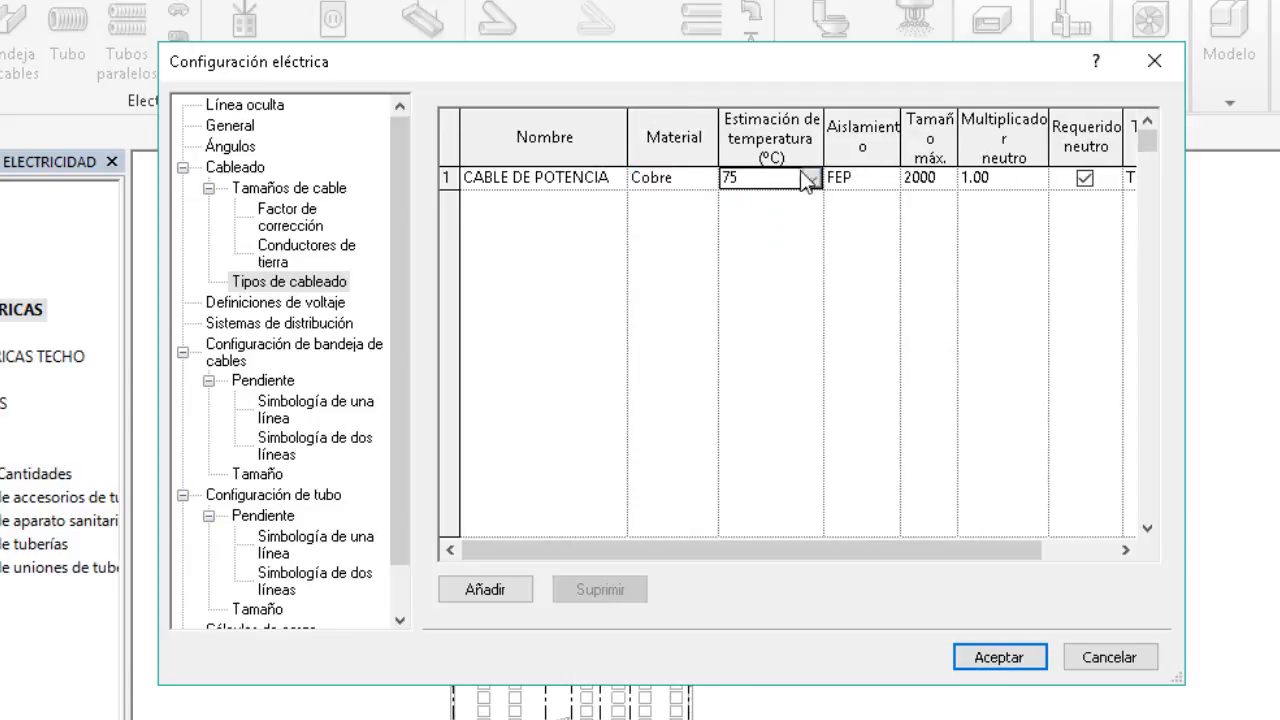
Assign NHX insulation to CABLE DE POTENCIA and set its maximum size to 10.
click(886, 178)
click(902, 307)
click(902, 307)
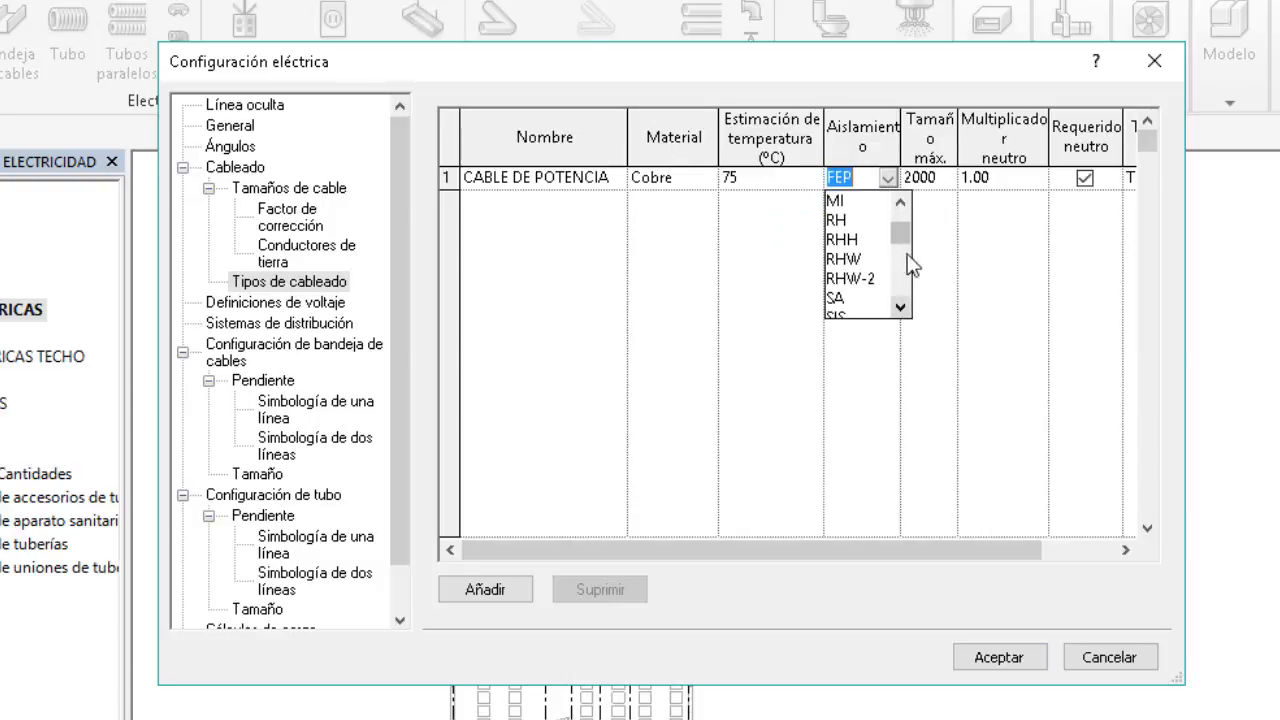
click(856, 298)
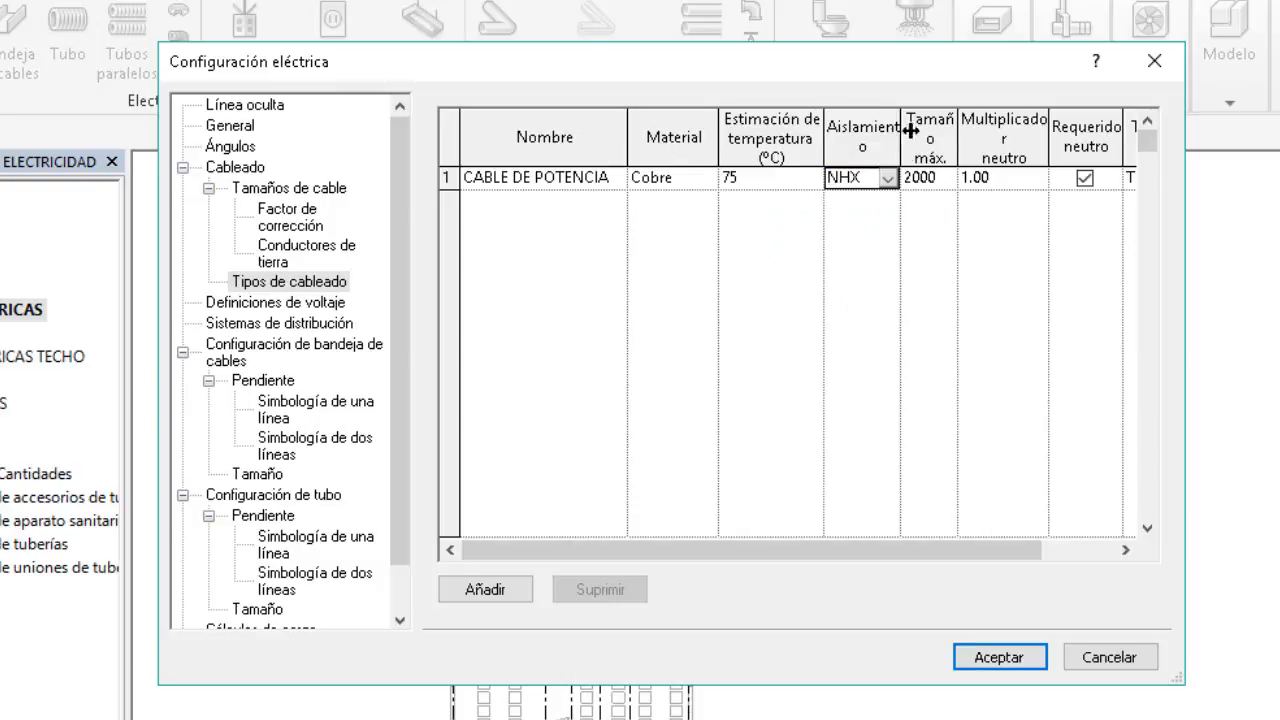
click(944, 178)
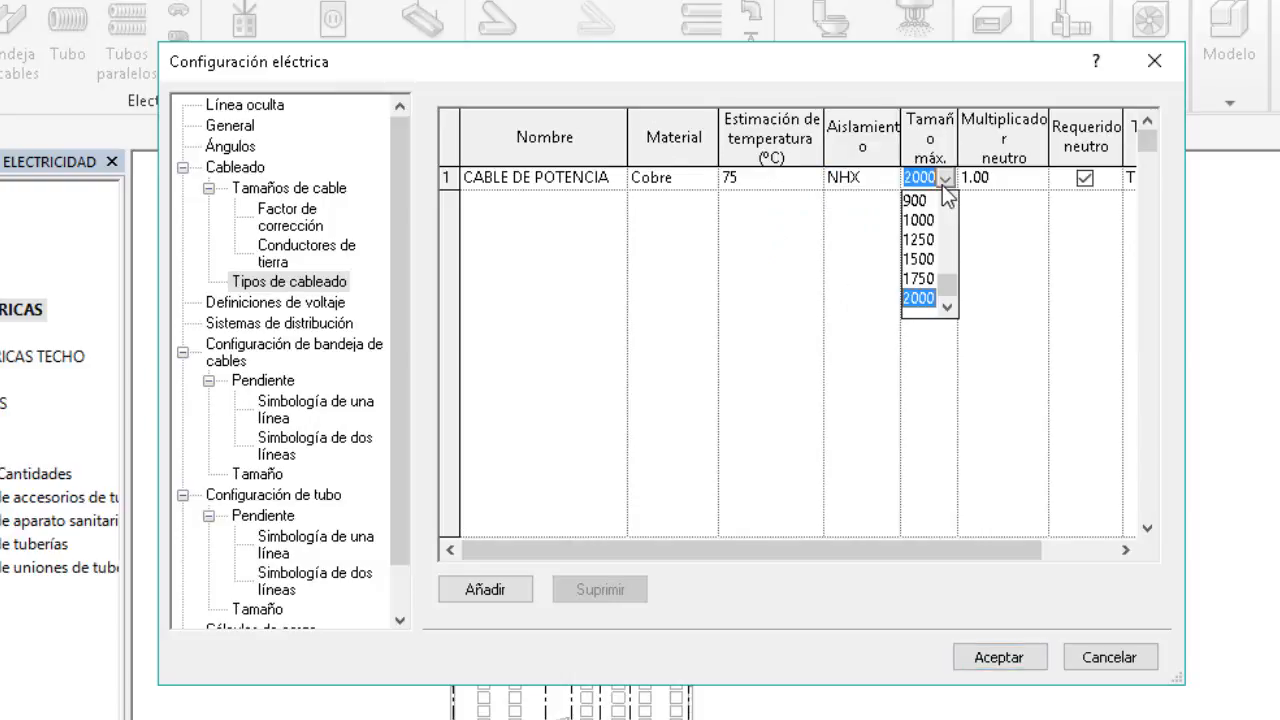
drag(957, 283, 963, 225)
click(928, 241)
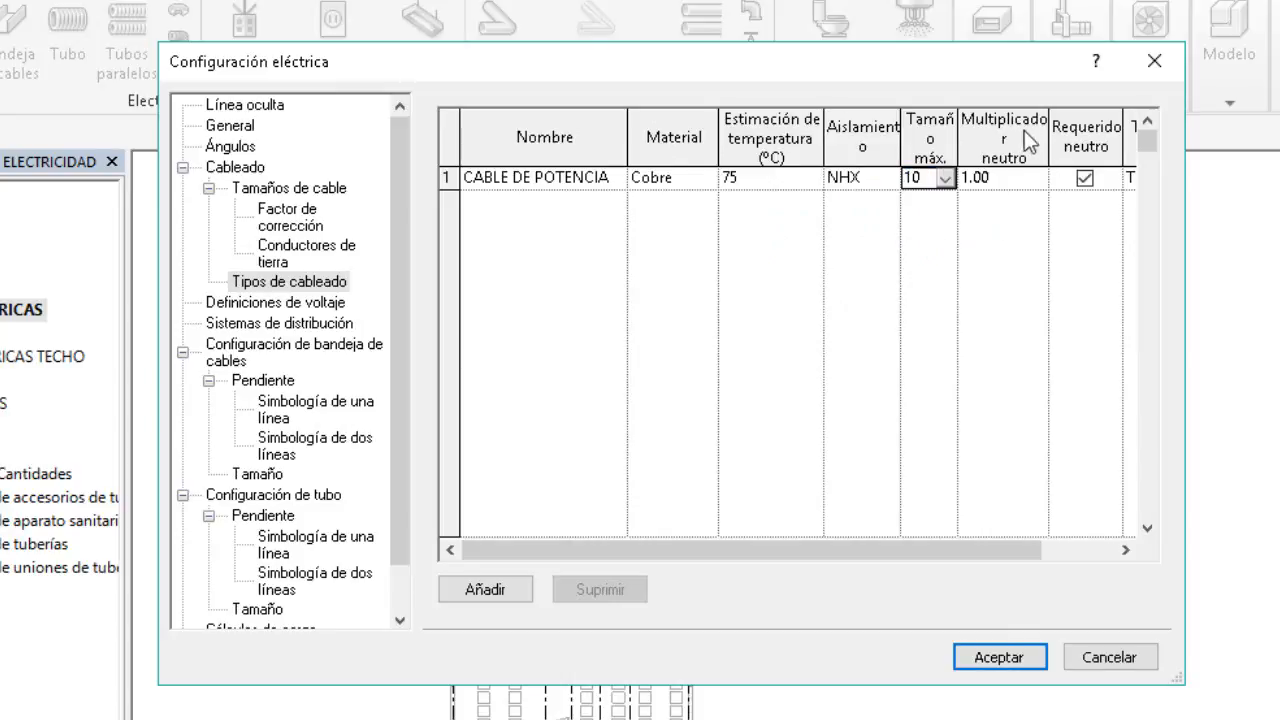
Check the neutral size setting of CABLE DE POTENCIA and choose No magnético as its conduit type.
drag(960, 550, 1034, 550)
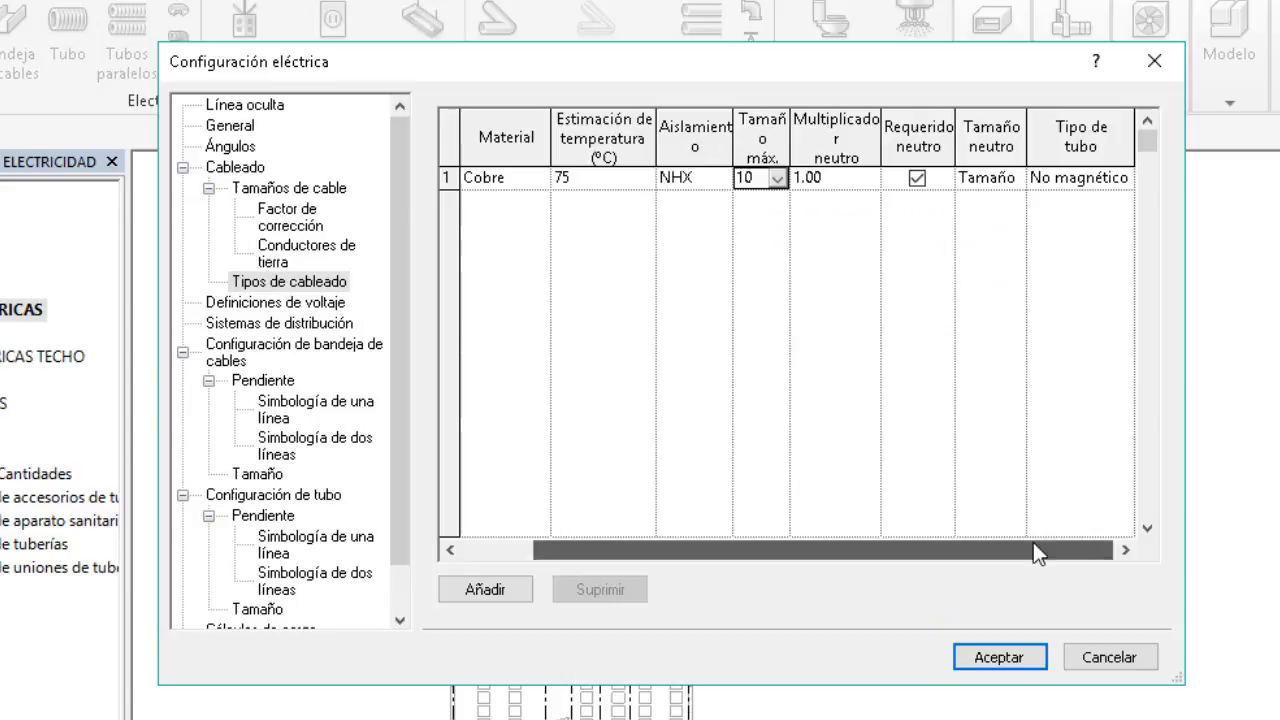
click(1010, 178)
click(1010, 202)
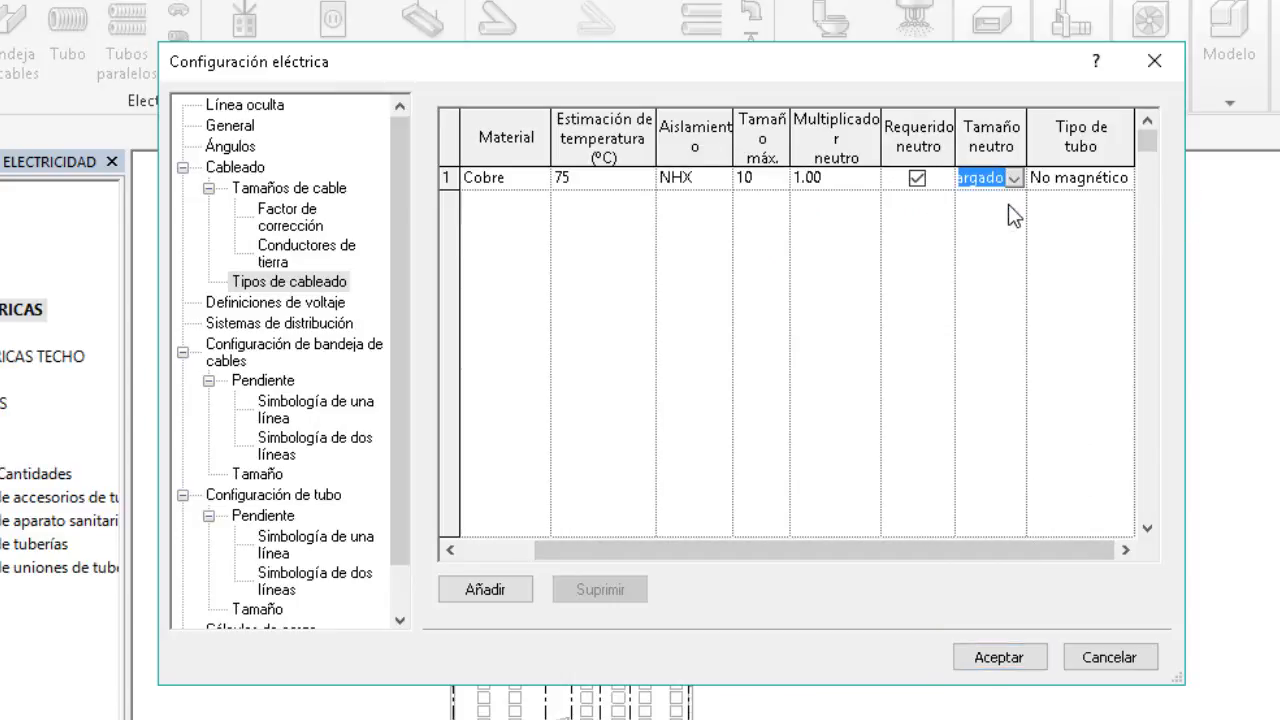
click(1110, 180)
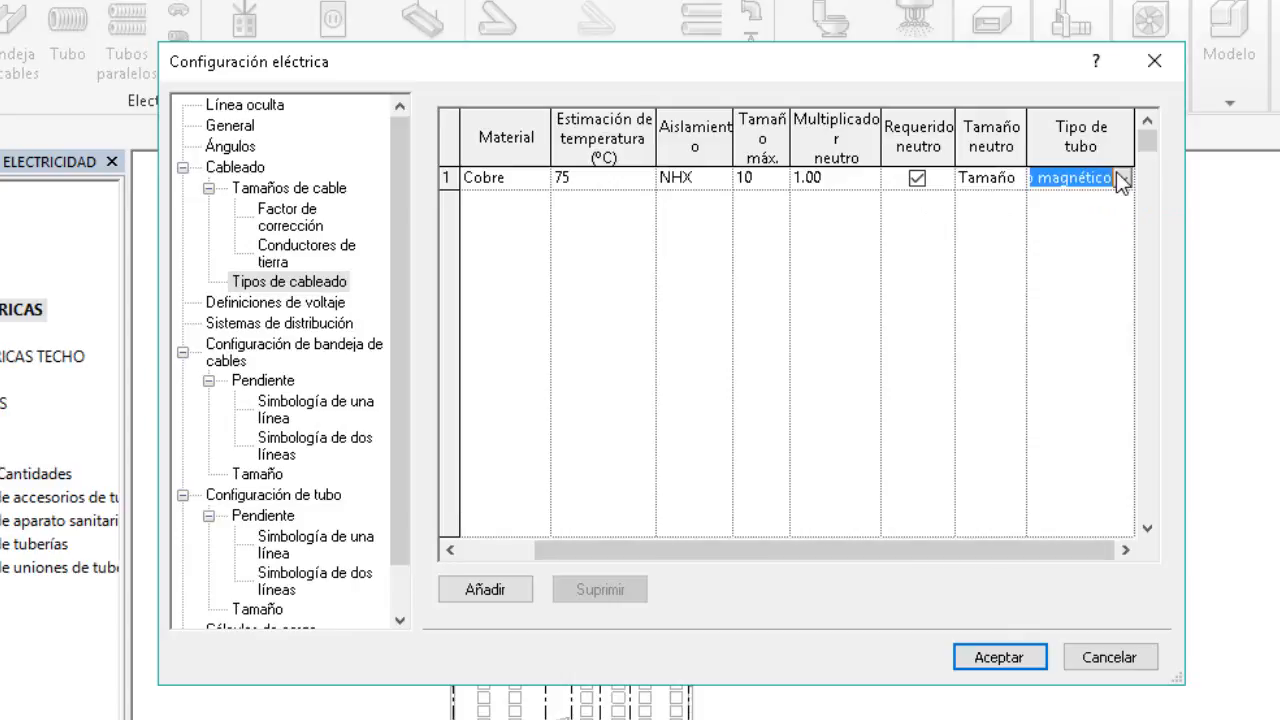
click(1122, 178)
click(1109, 220)
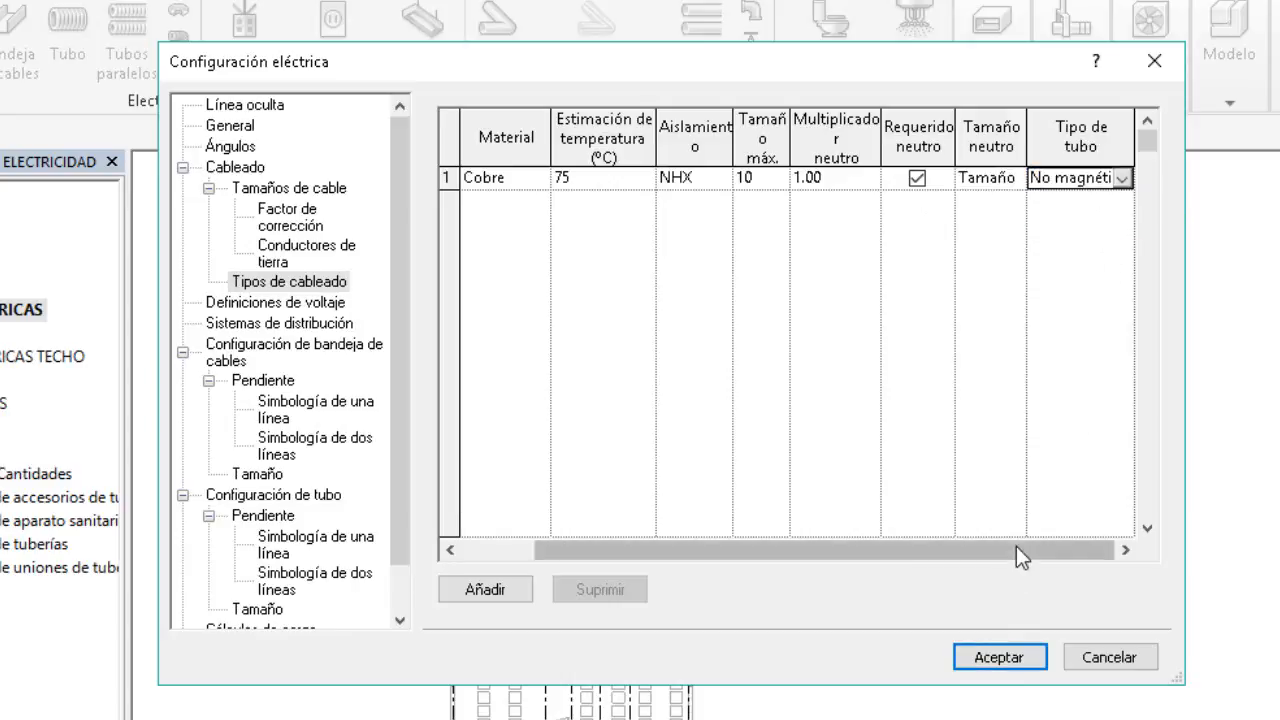
drag(1016, 548, 930, 548)
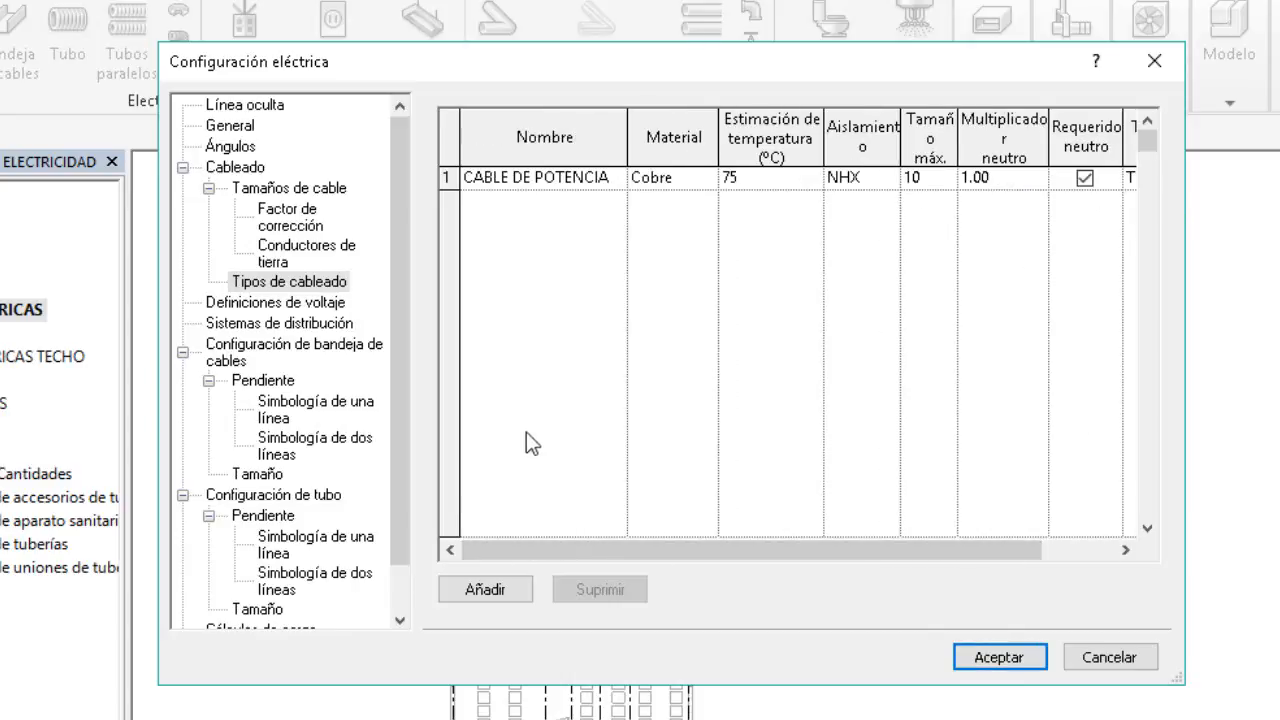
Add a second wiring type and name it CABLE DE ILUMINACIO.
click(488, 590)
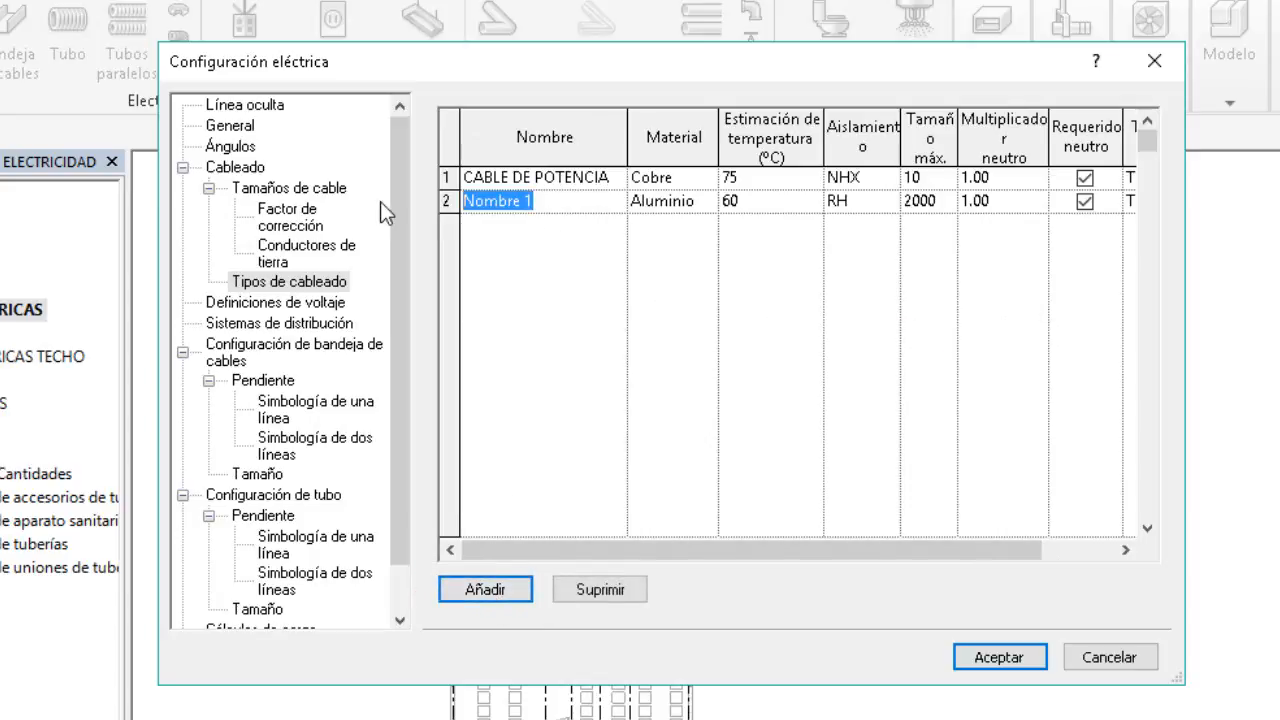
text(CABLE DE )
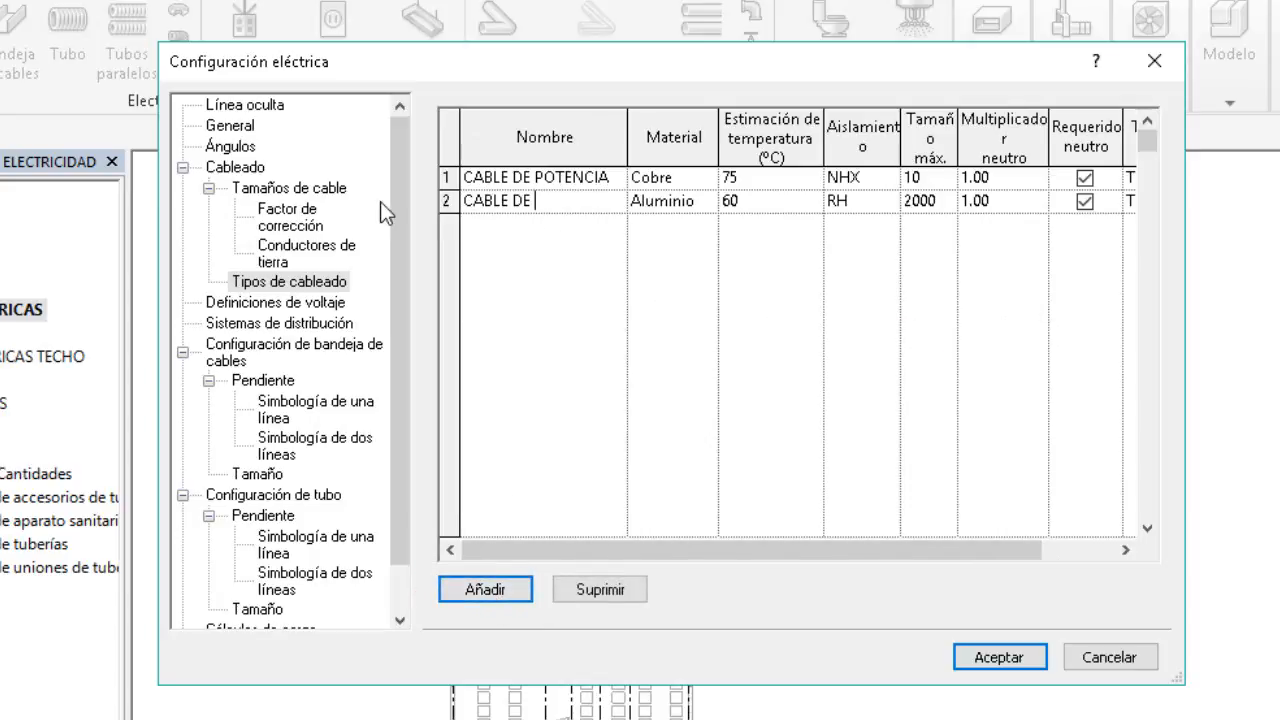
text(ILUMINACIO)
Set the CABLE DE ILUMINACIO material to Cobre and its temperature rating to 75 °C.
click(700, 205)
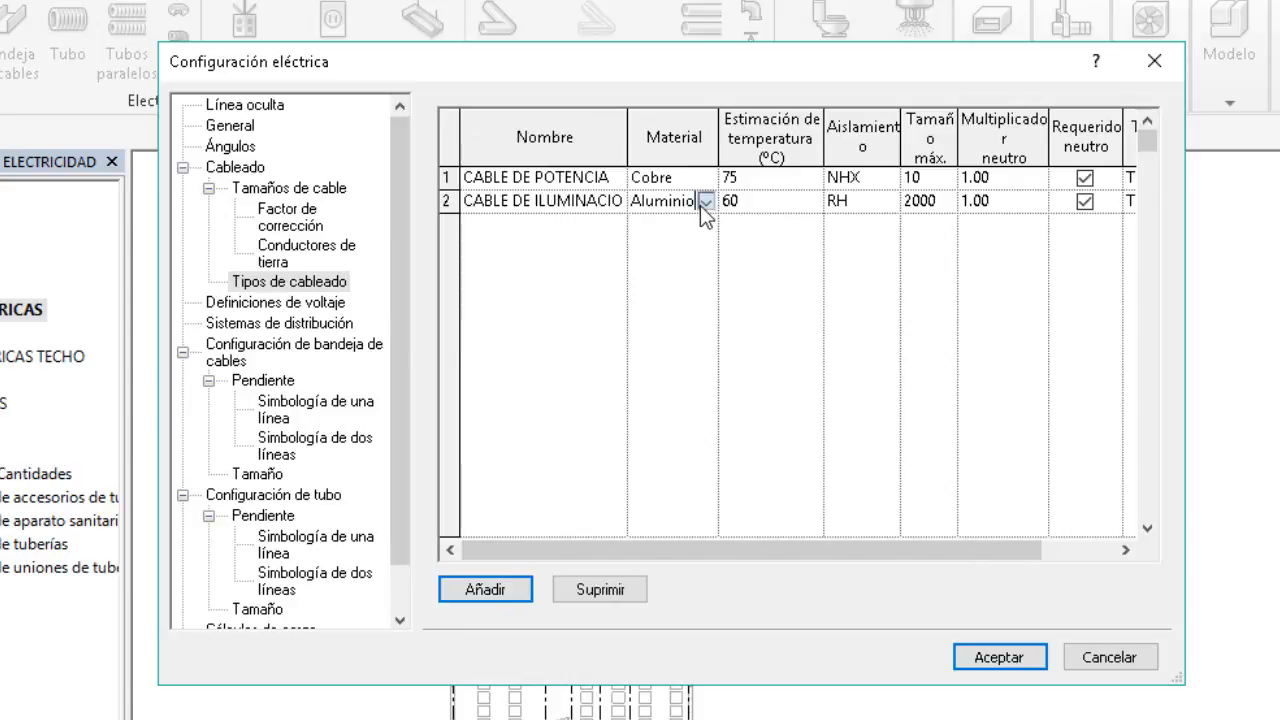
click(706, 203)
click(660, 246)
click(811, 206)
click(811, 206)
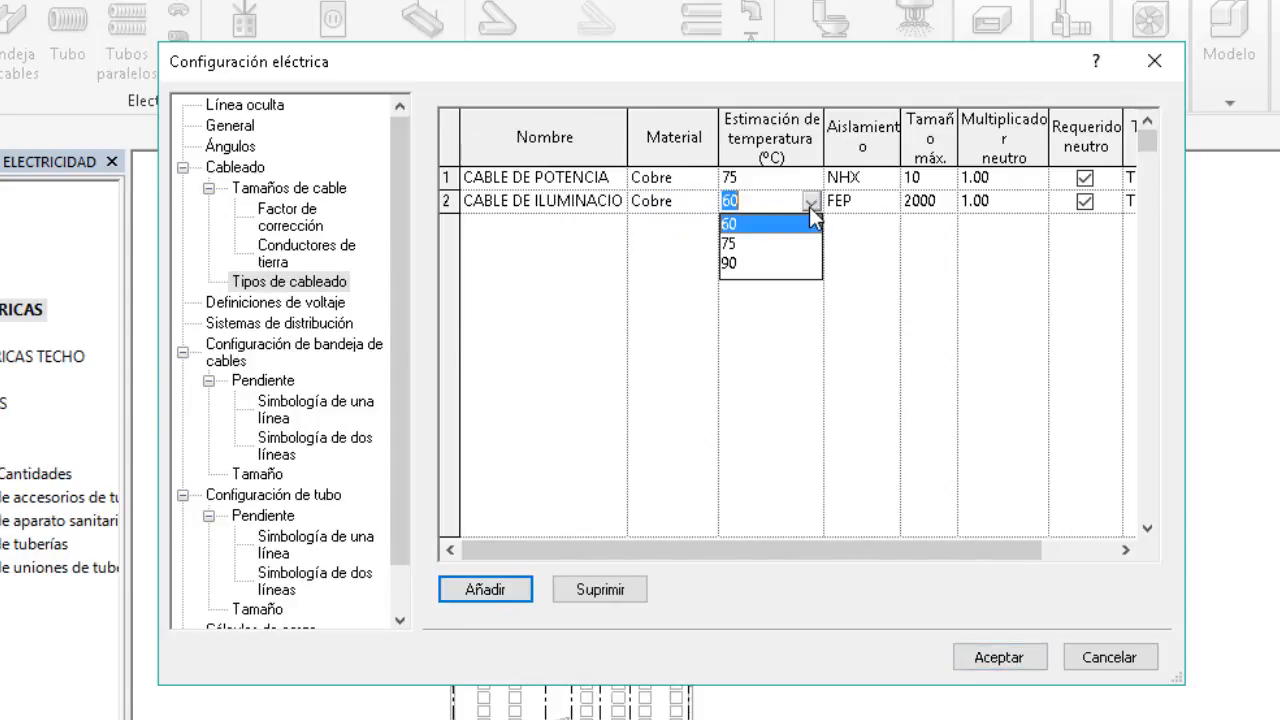
click(732, 243)
Assign NHX insulation to CABLE DE ILUMINACIO and set its maximum size to 10.
click(887, 203)
click(887, 203)
drag(898, 262, 900, 322)
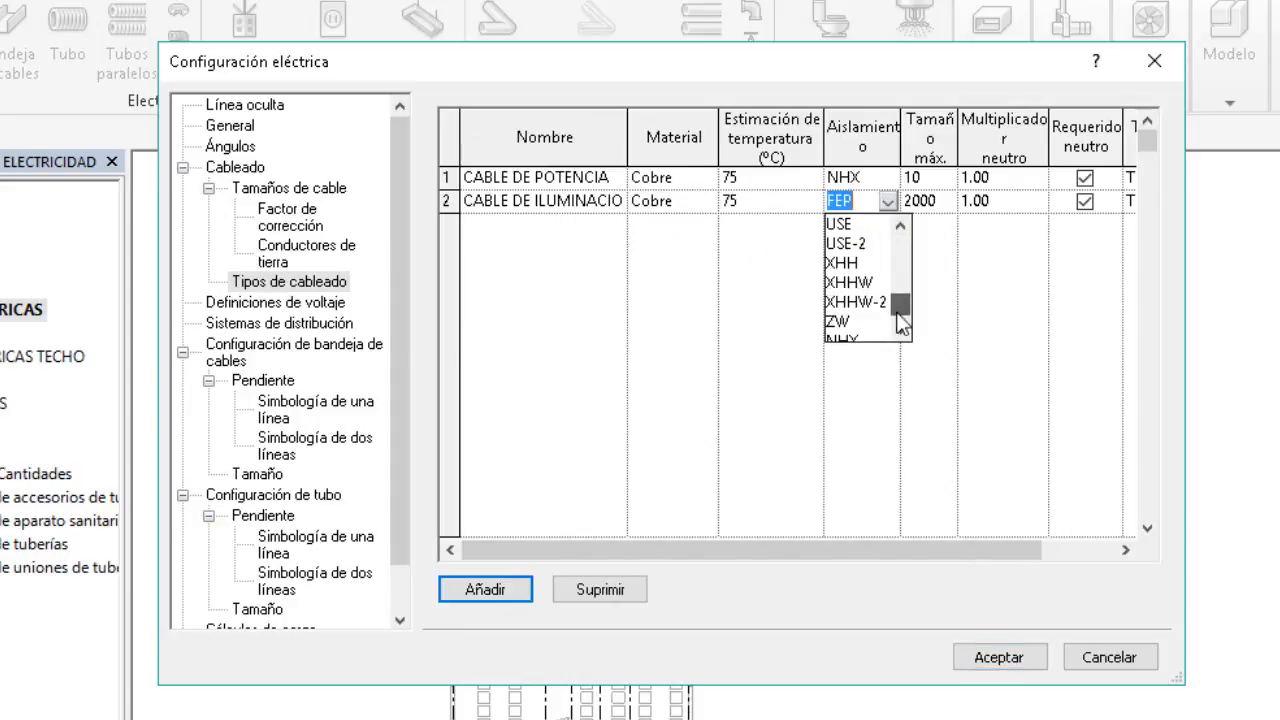
click(856, 329)
click(938, 199)
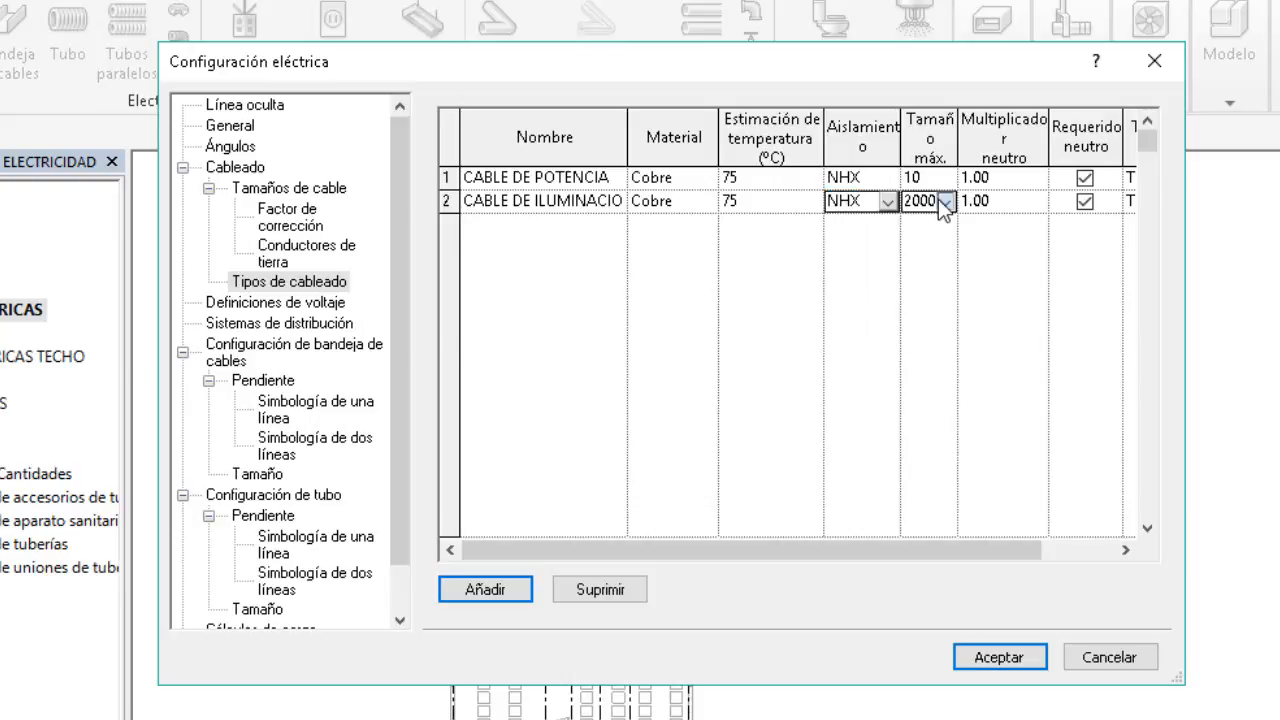
click(940, 200)
drag(946, 300, 946, 240)
click(916, 262)
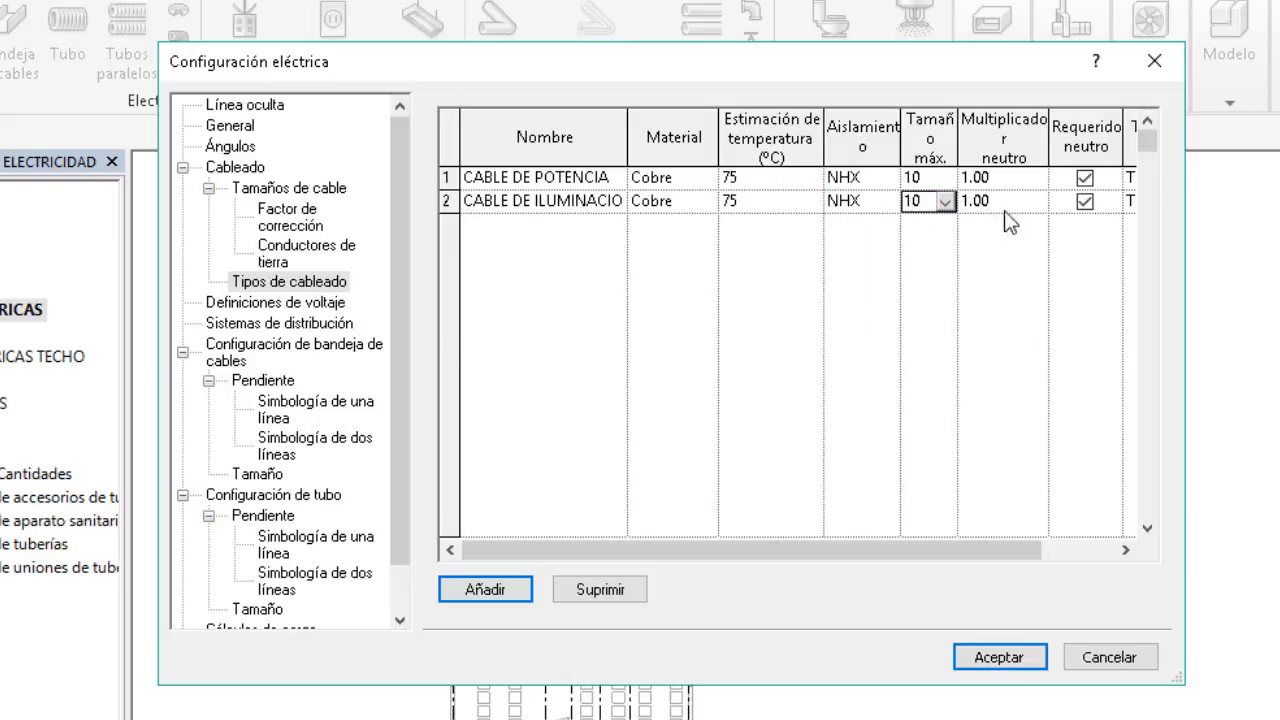
Choose No magnético as the conduit type (Tipo de tubo) of CABLE DE ILUMINACIO.
drag(947, 540, 1020, 541)
click(1094, 202)
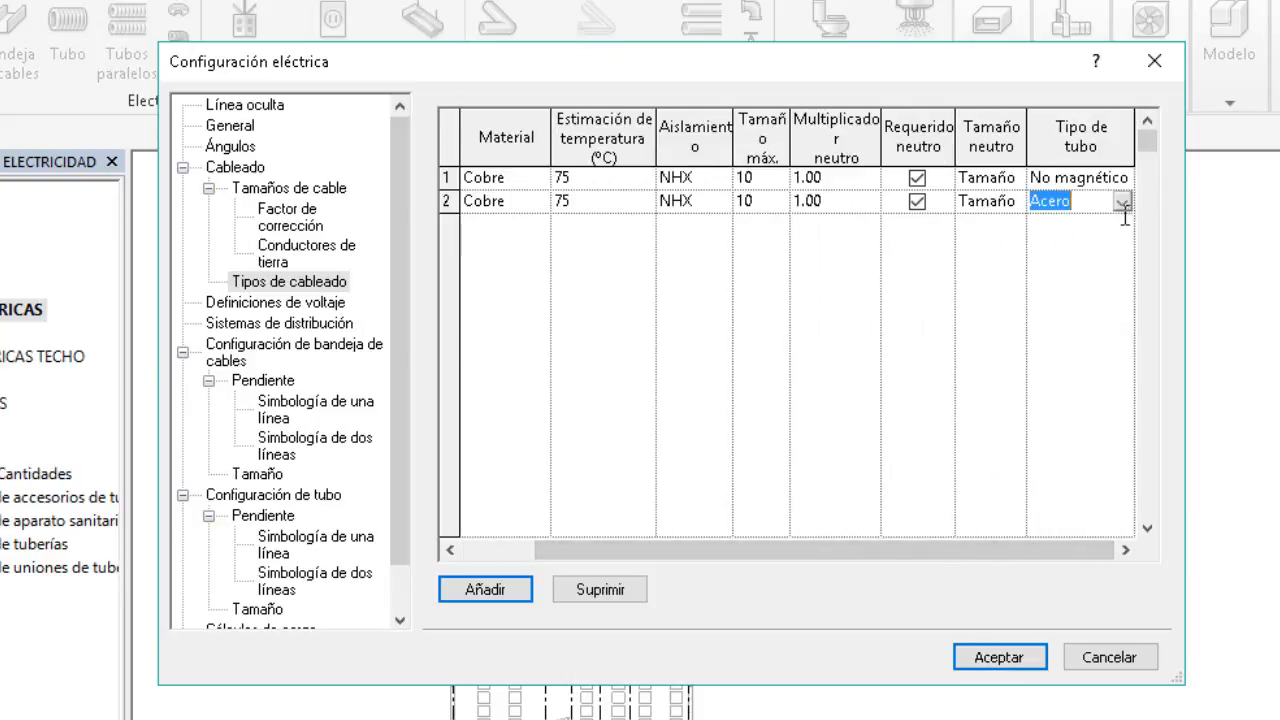
click(1122, 203)
click(1075, 244)
drag(889, 551, 671, 491)
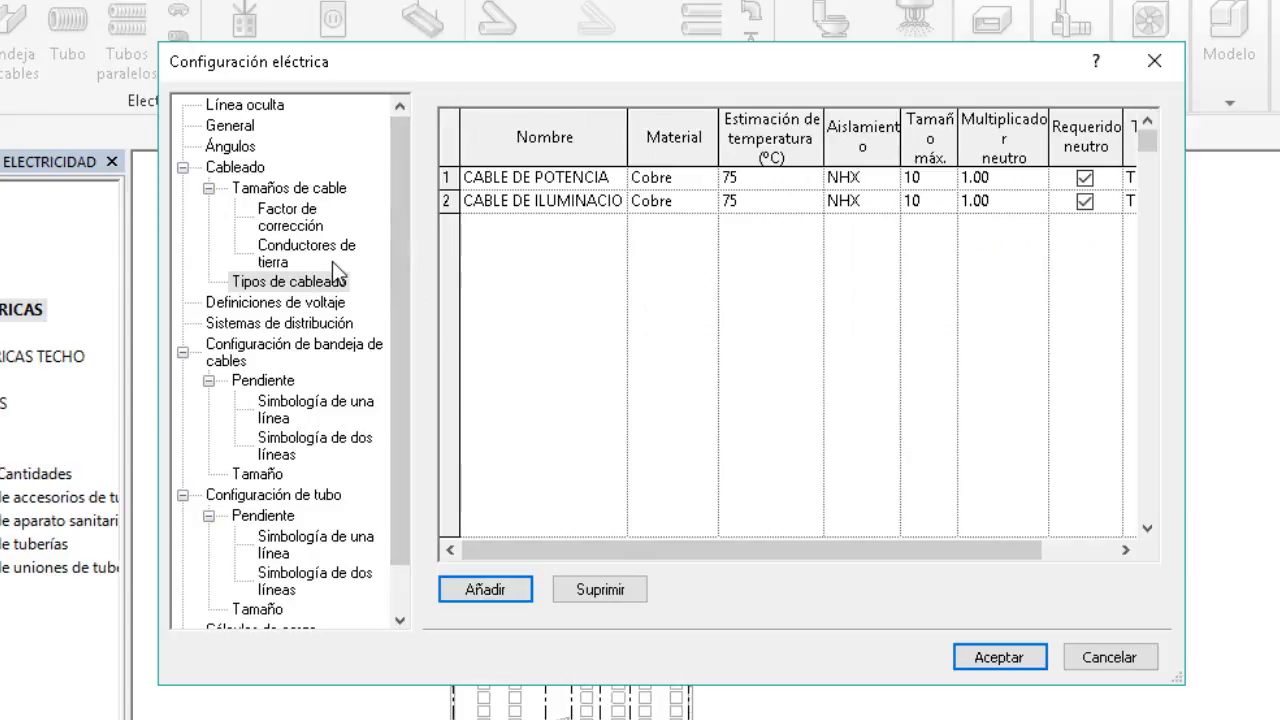
Open the voltage definitions (Definiciones de voltaje) in the electrical settings.
click(255, 304)
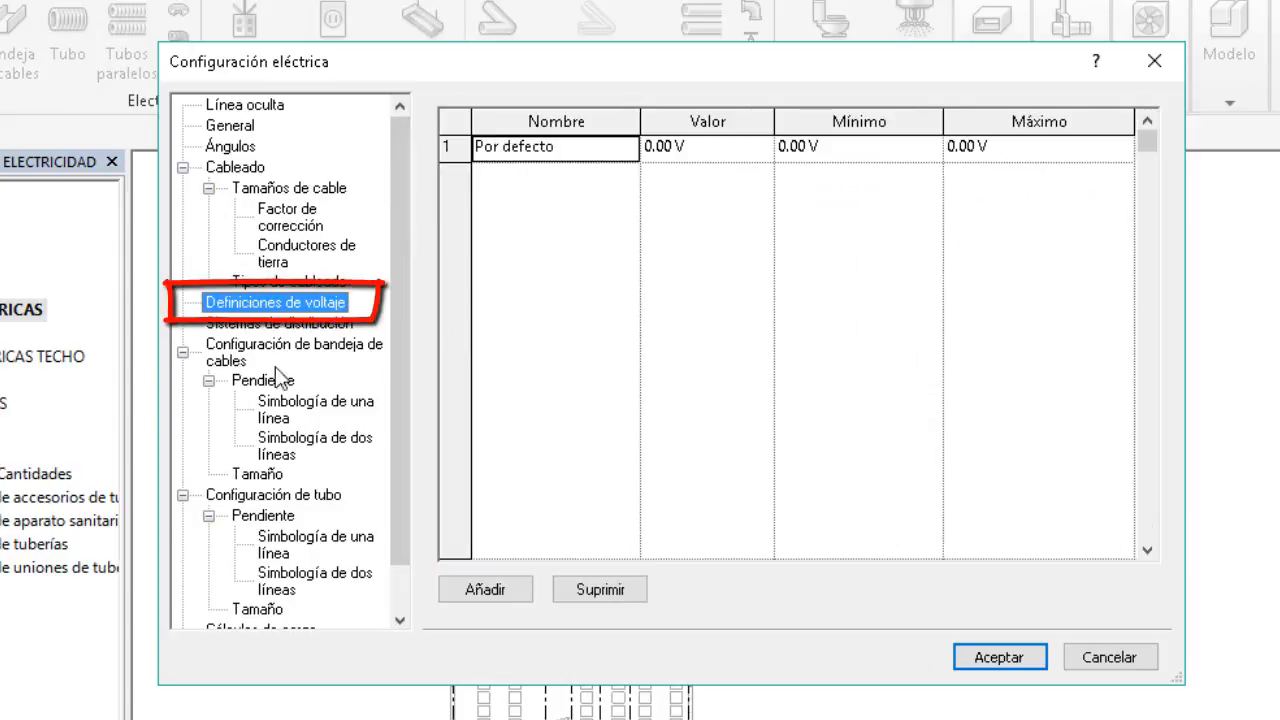